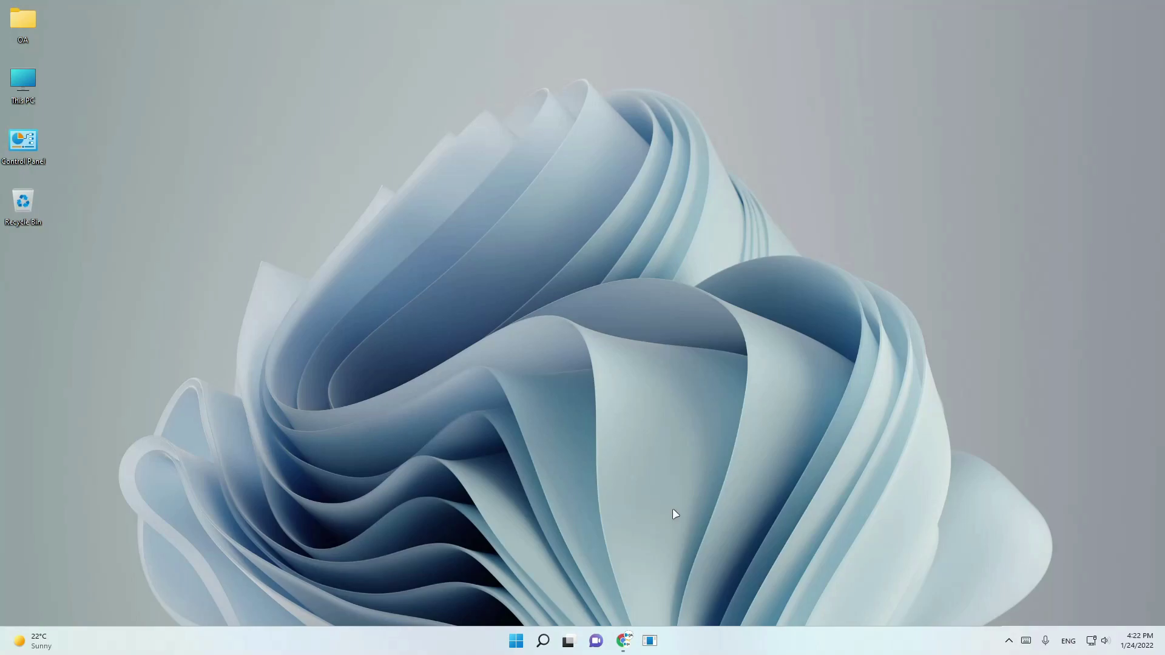
Restore Chrome to the Winver v2 GitHub release page listing the 2.19 MB Winver.exe.
{"action": "left_click", "coordinate": [625, 641]}
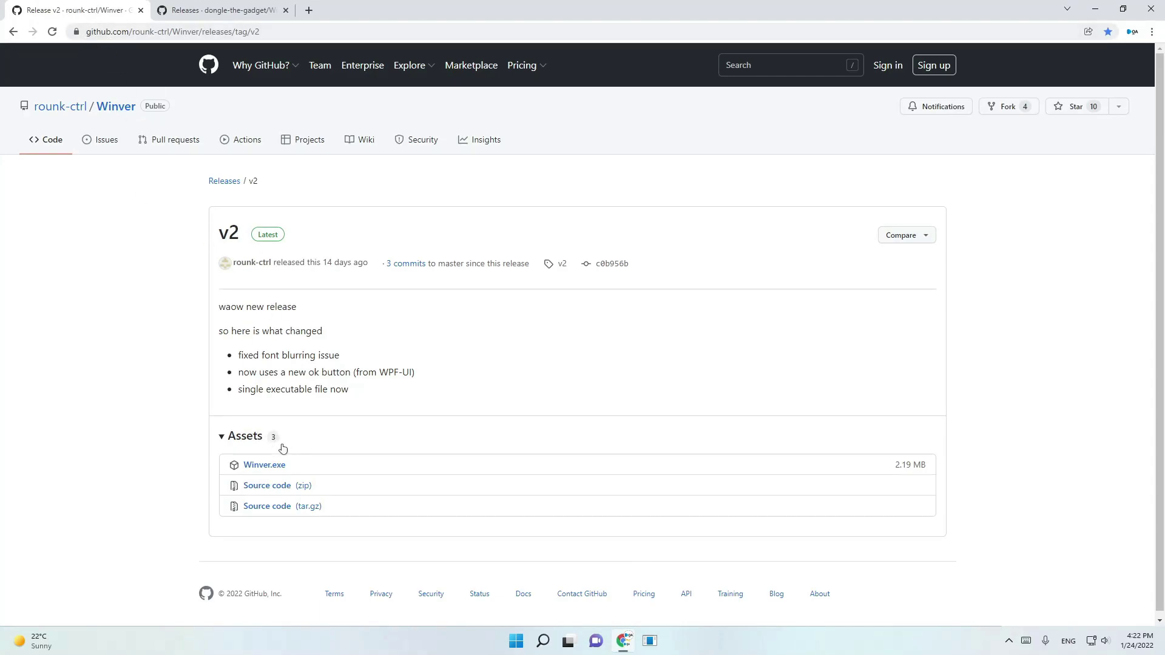
Download the Winver.exe asset and switch to the WinverUWP releases tab.
{"action": "left_click", "coordinate": [258, 466]}
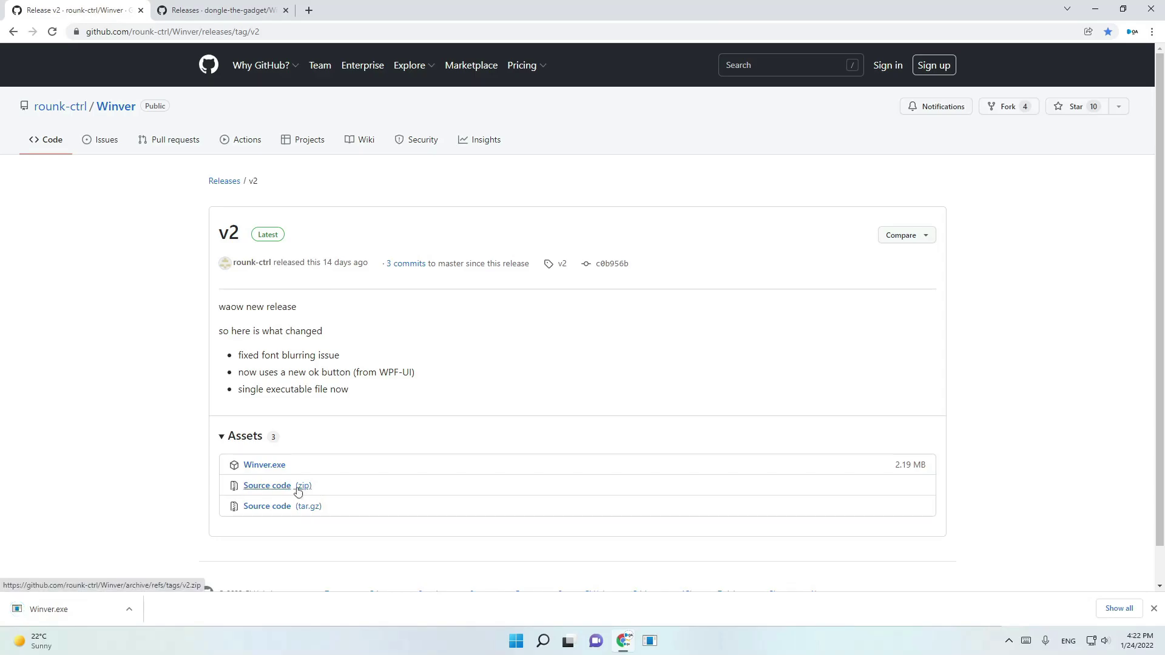
{"action": "left_click", "coordinate": [258, 8]}
{"action": "mouse_move", "coordinate": [265, 65]}
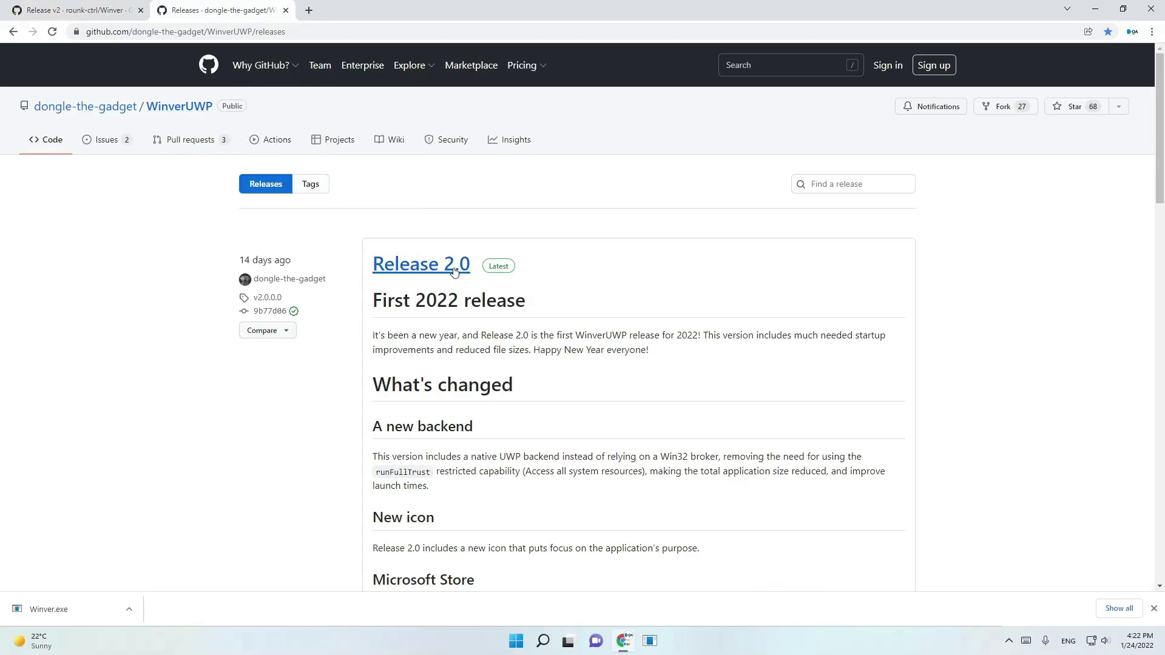
Scroll the WinverUWP release notes and expand Release 1.1 assets showing the 283 MB package zip.
{"action": "left_click_drag", "start_coordinate": [1161, 150], "coordinate": [1162, 228]}
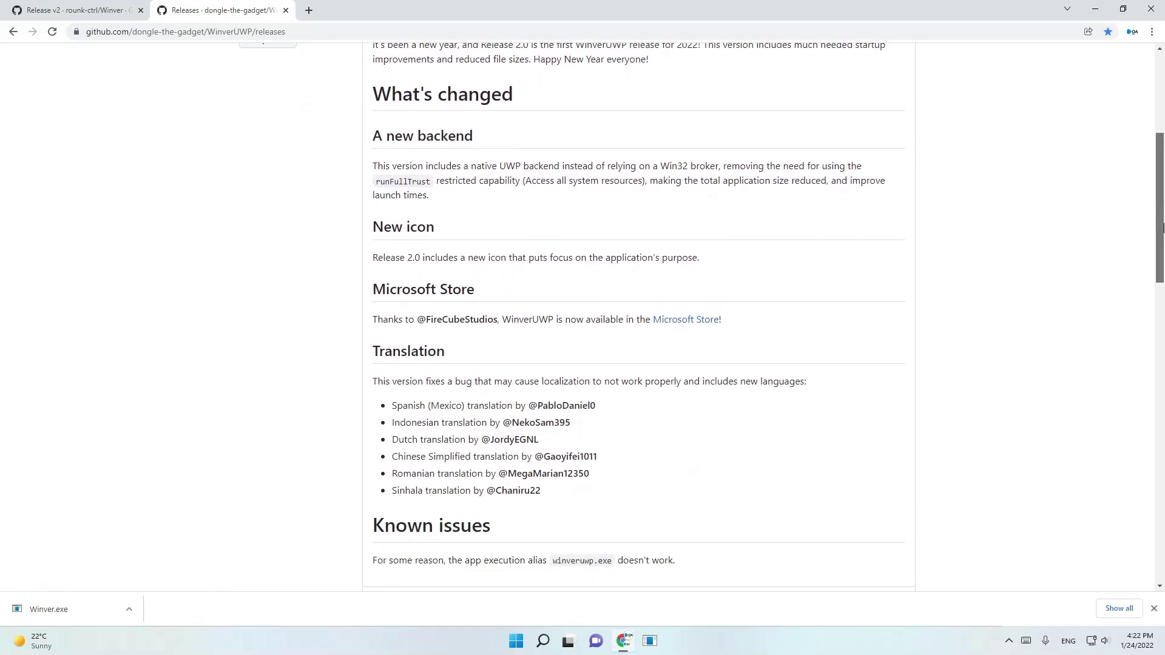
{"action": "scroll", "coordinate": [776, 348], "scroll_direction": "down", "scroll_amount": 5}
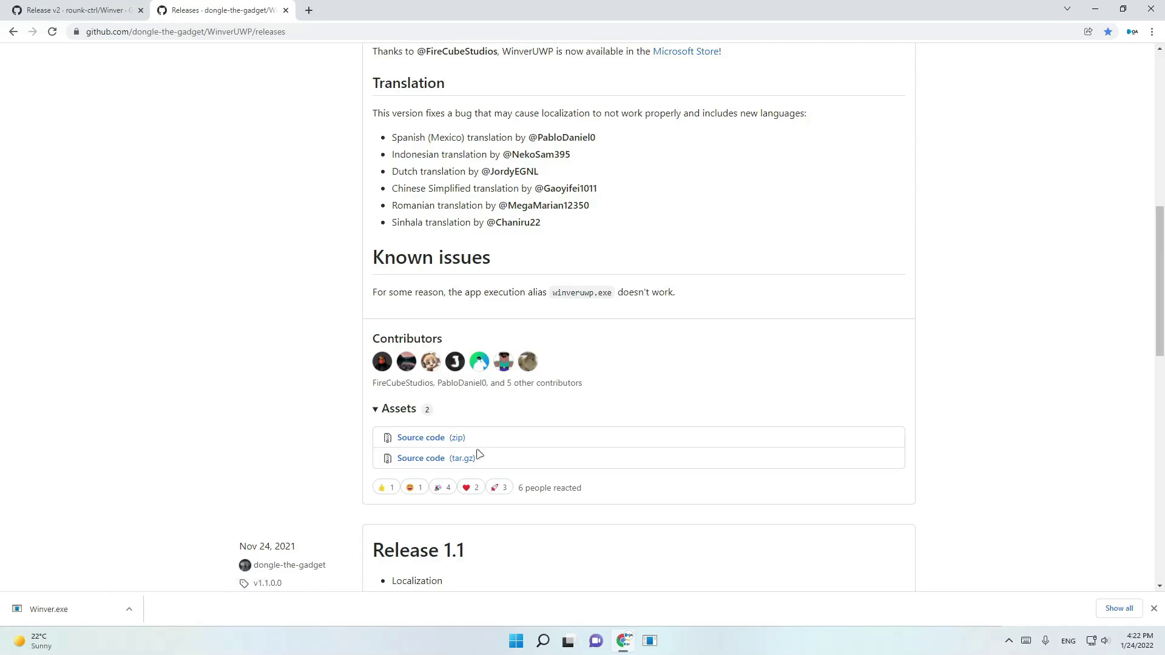
{"action": "left_click_drag", "start_coordinate": [1159, 322], "coordinate": [1160, 449]}
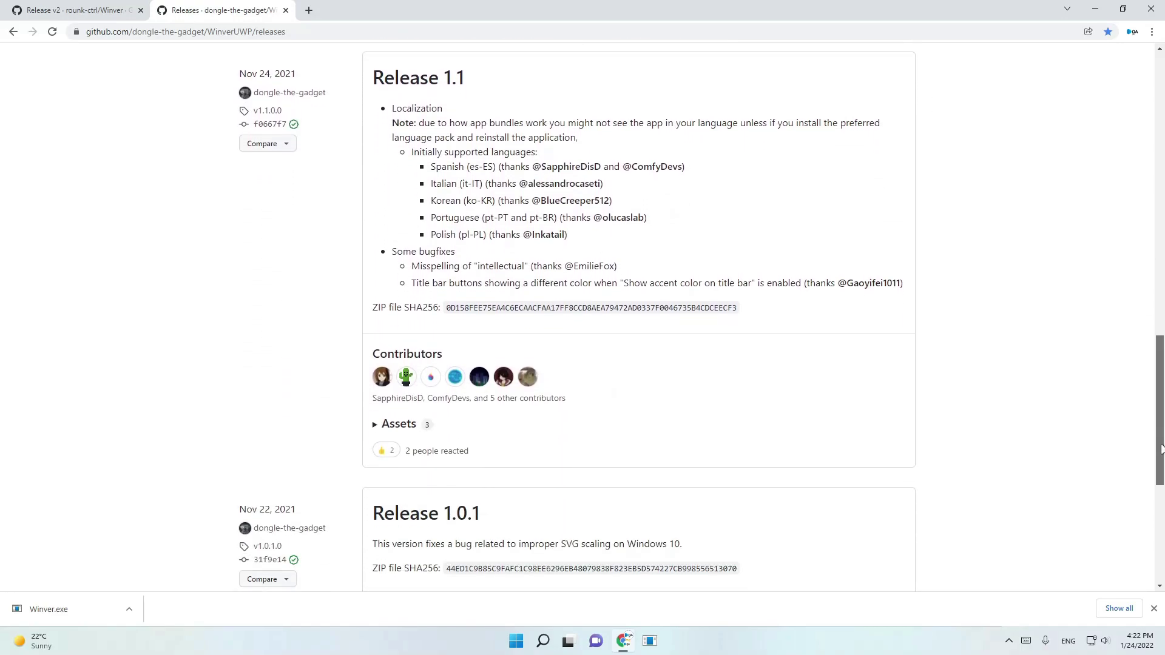
{"action": "left_click", "coordinate": [401, 426]}
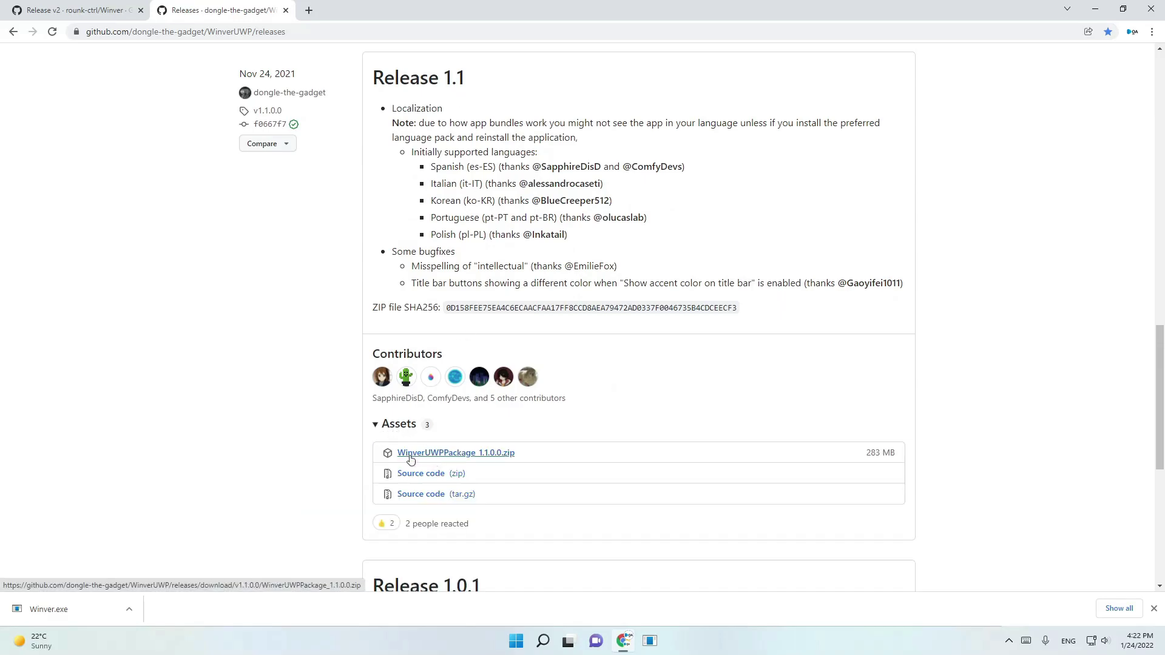
{"action": "left_click_drag", "start_coordinate": [1160, 420], "coordinate": [1163, 190]}
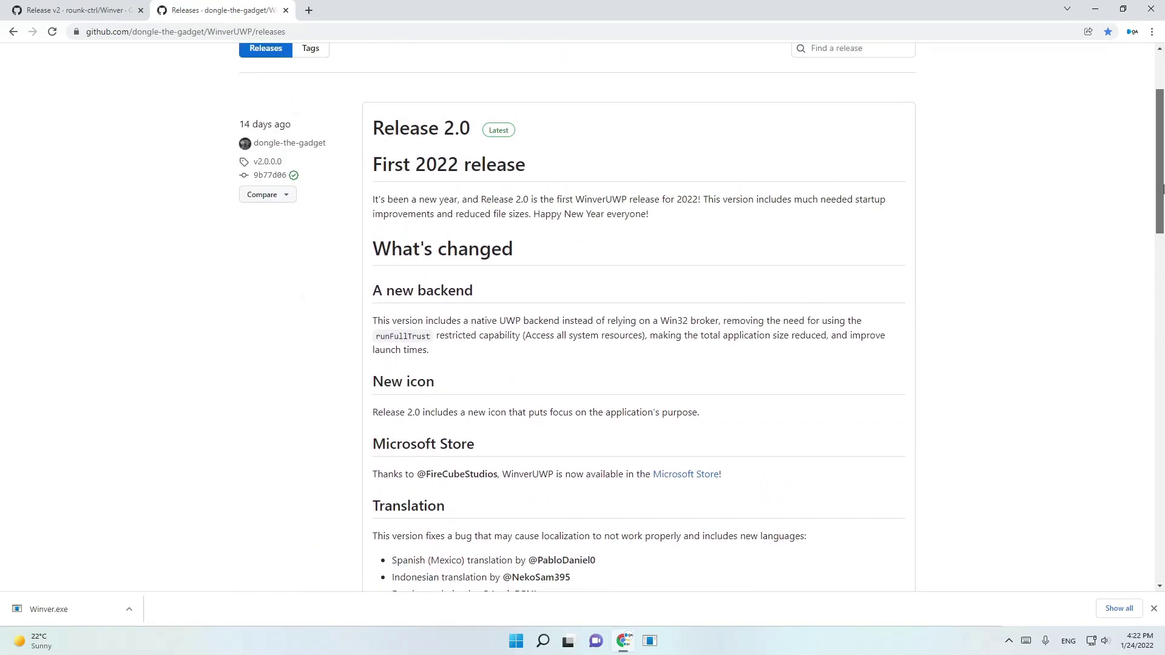
{"action": "scroll", "coordinate": [1163, 190], "scroll_direction": "down", "scroll_amount": 2}
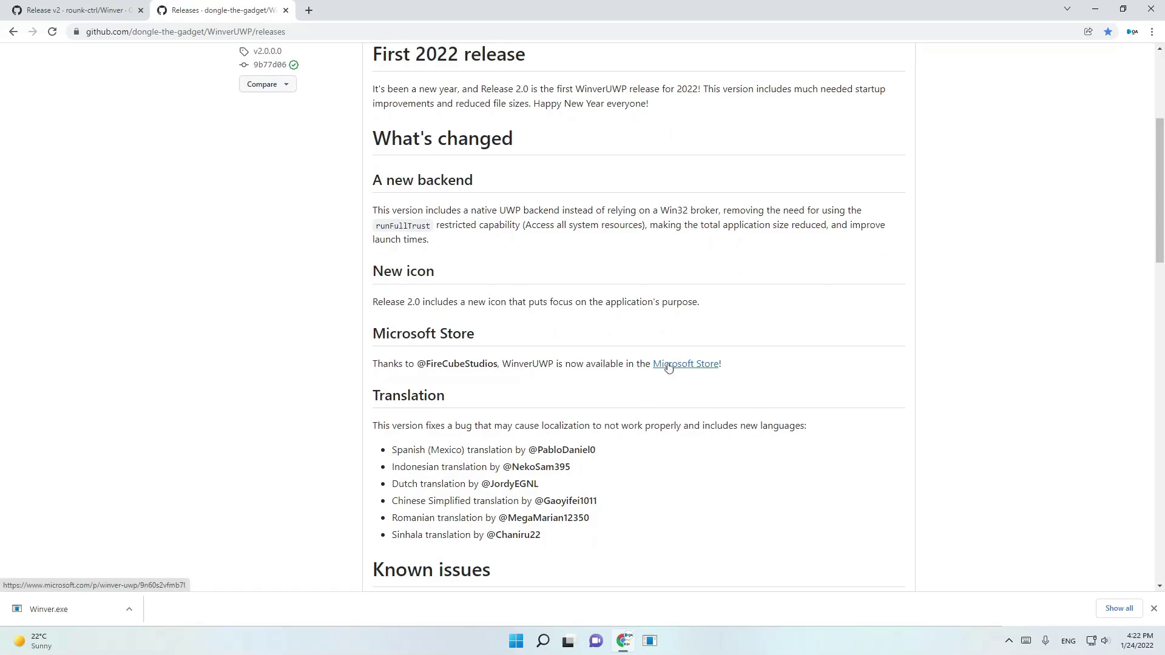
Get, install and open Winver UWP from the Microsoft Store, then minimize Chrome.
{"action": "left_click", "coordinate": [668, 366]}
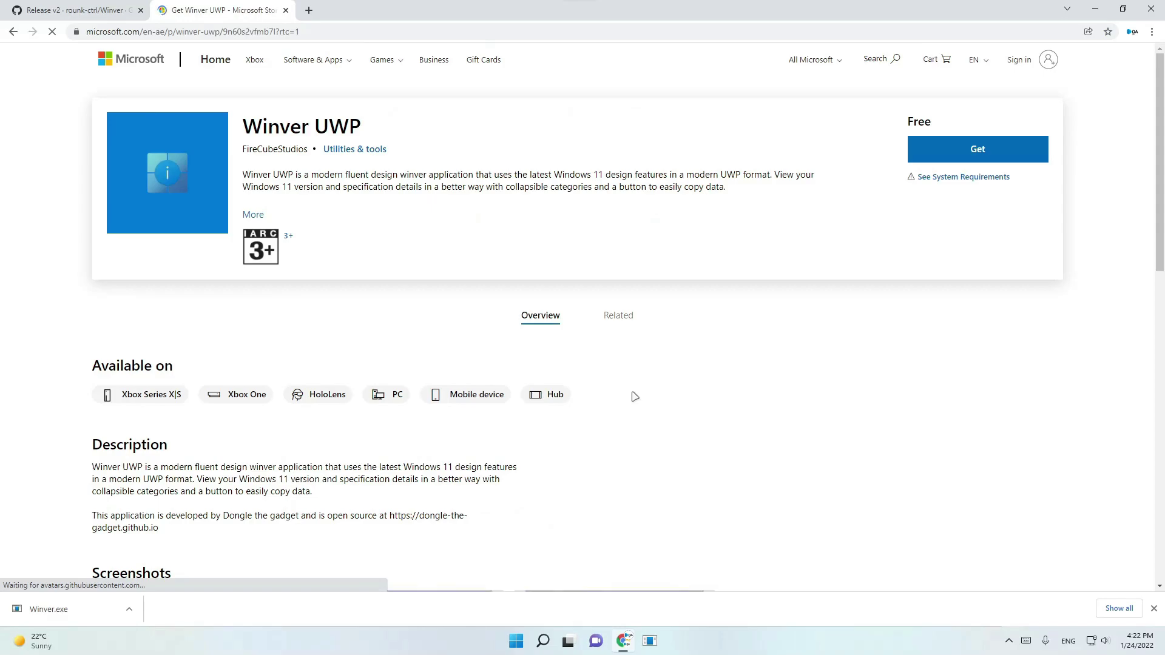
{"action": "left_click", "coordinate": [928, 150]}
{"action": "left_click", "coordinate": [672, 136]}
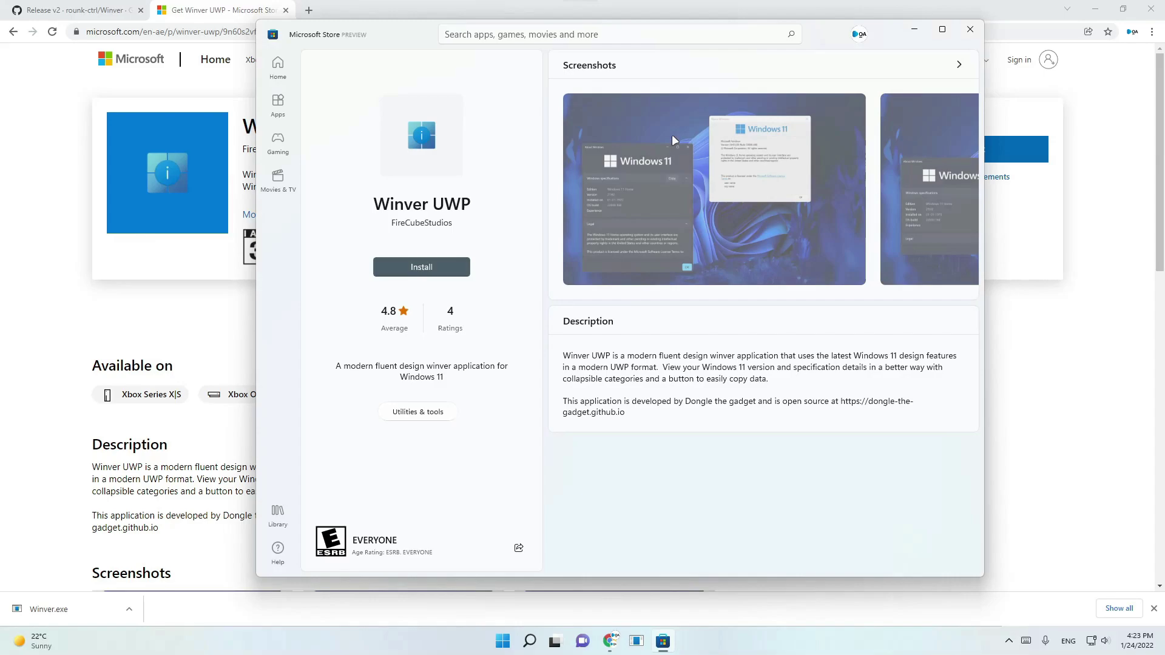
{"action": "left_click", "coordinate": [441, 272]}
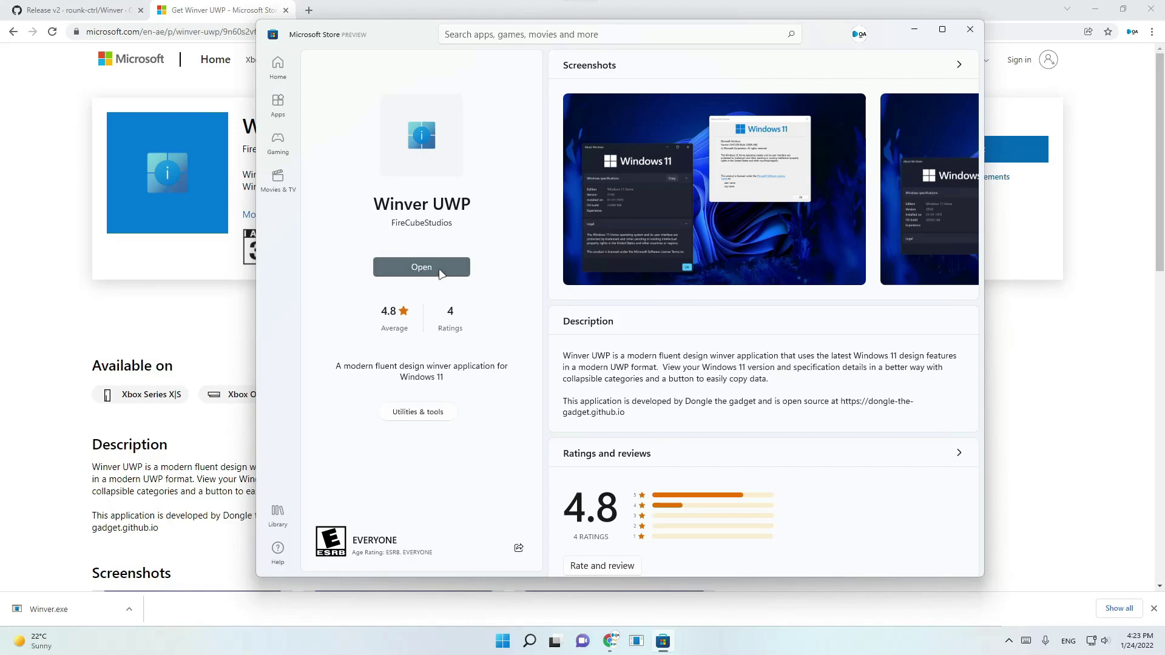
{"action": "left_click", "coordinate": [438, 269]}
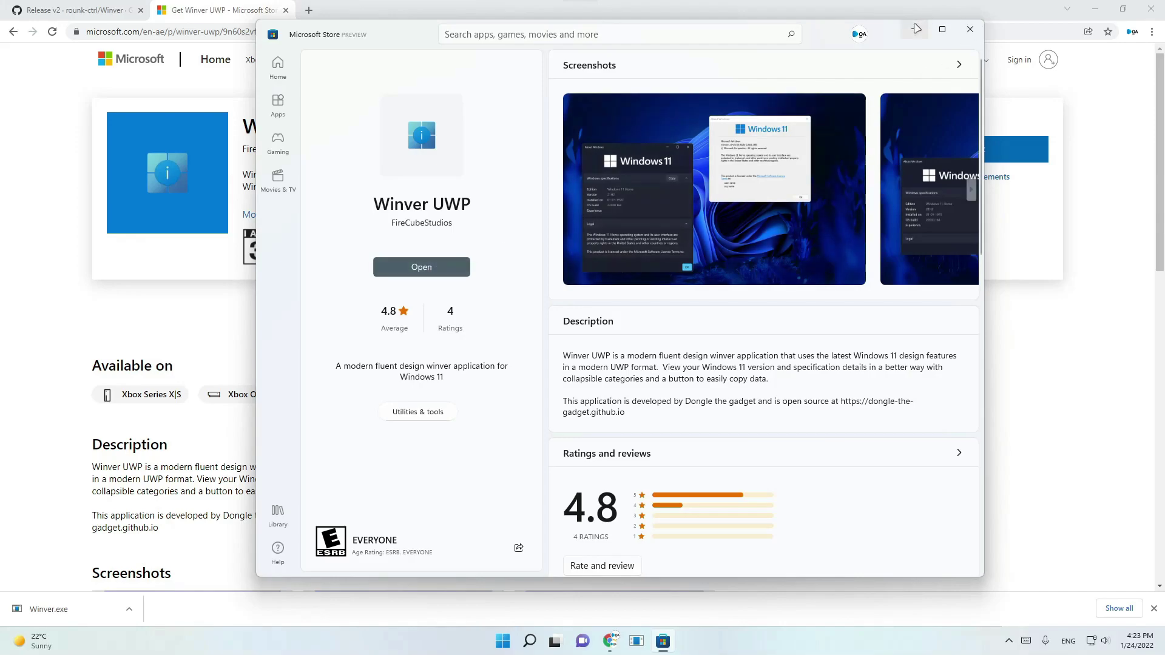
{"action": "left_click", "coordinate": [1096, 10]}
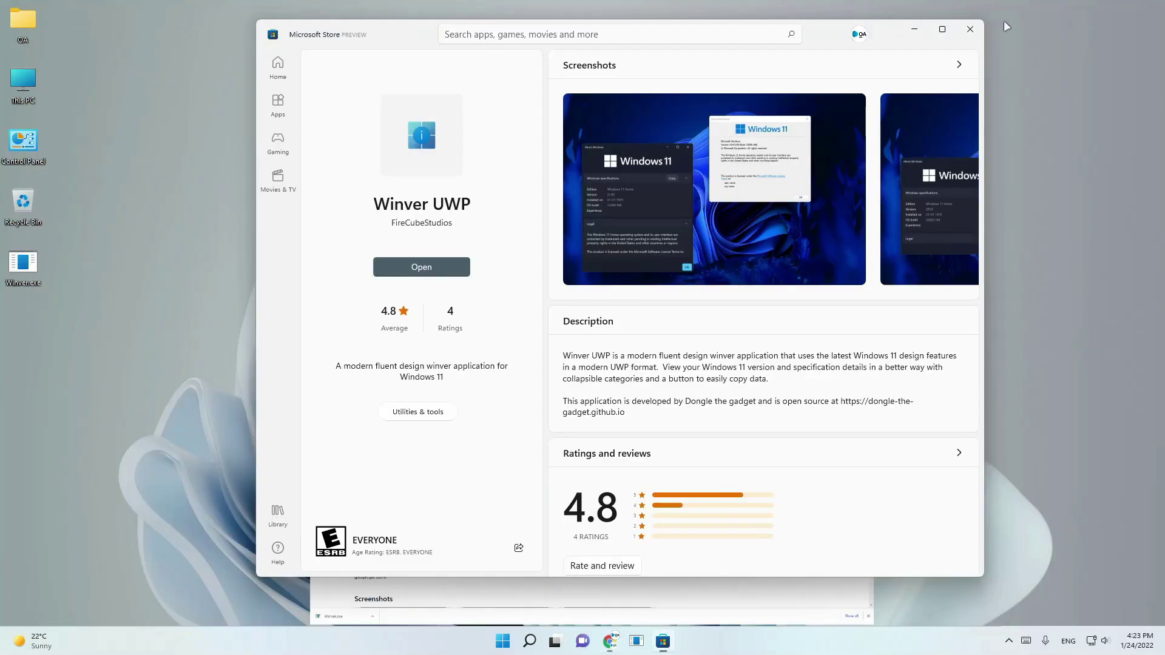
Minimize the Store, open the classic About Windows dialog from the taskbar, and reposition it.
{"action": "left_click", "coordinate": [914, 37]}
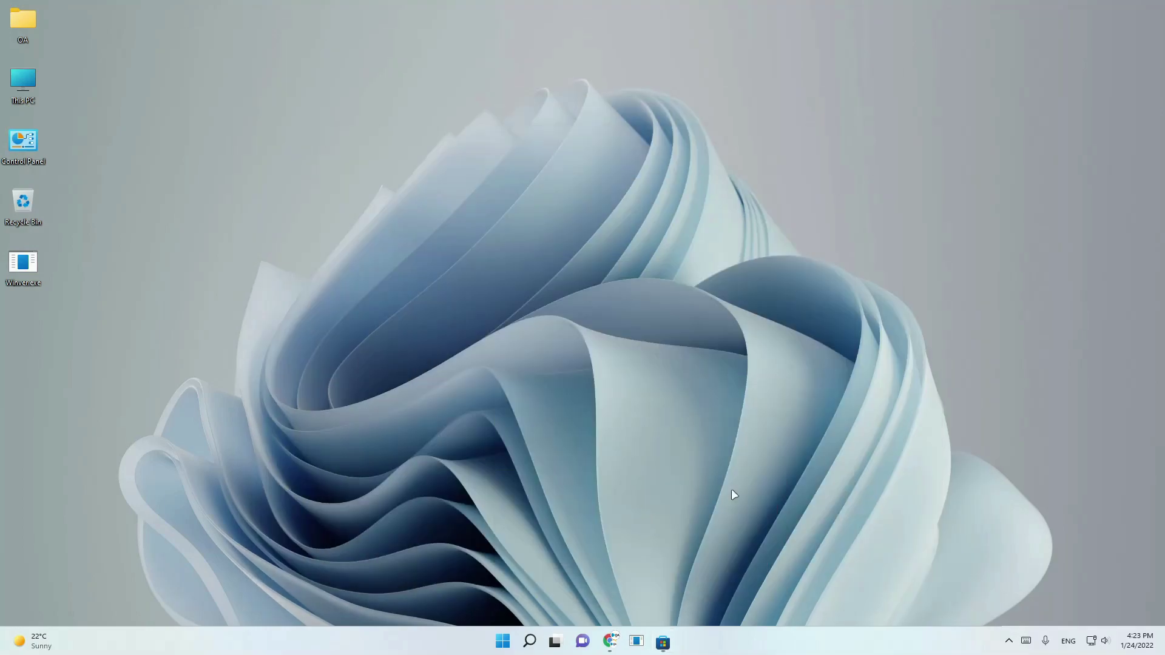
{"action": "left_click", "coordinate": [635, 647]}
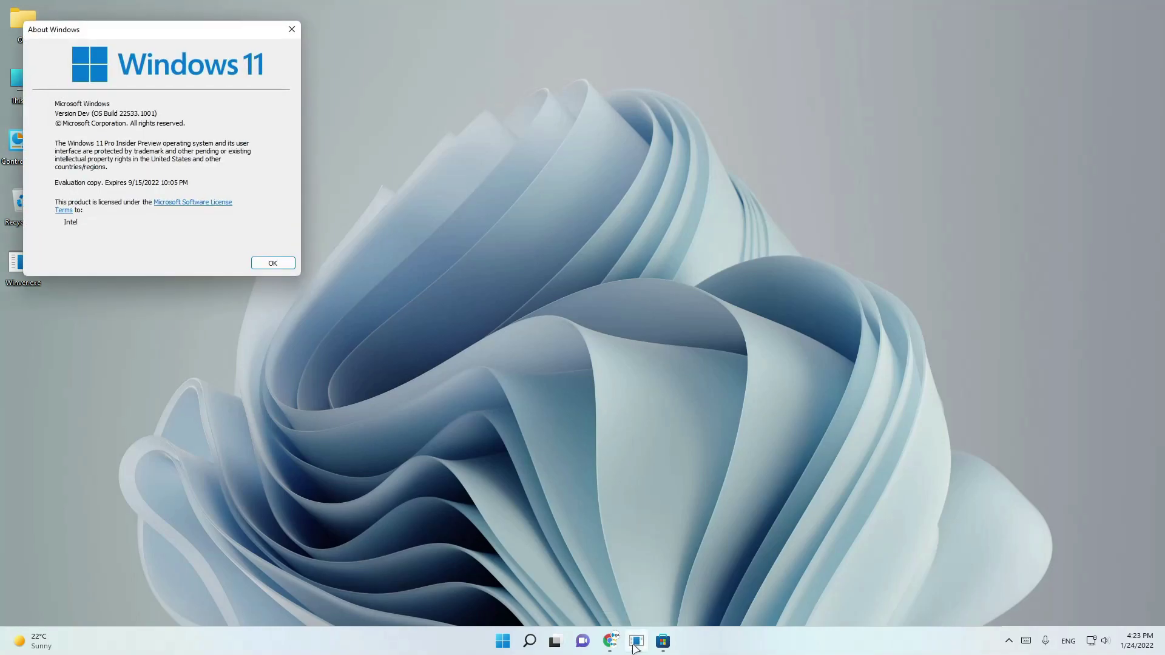
{"action": "left_click_drag", "start_coordinate": [250, 34], "coordinate": [397, 119]}
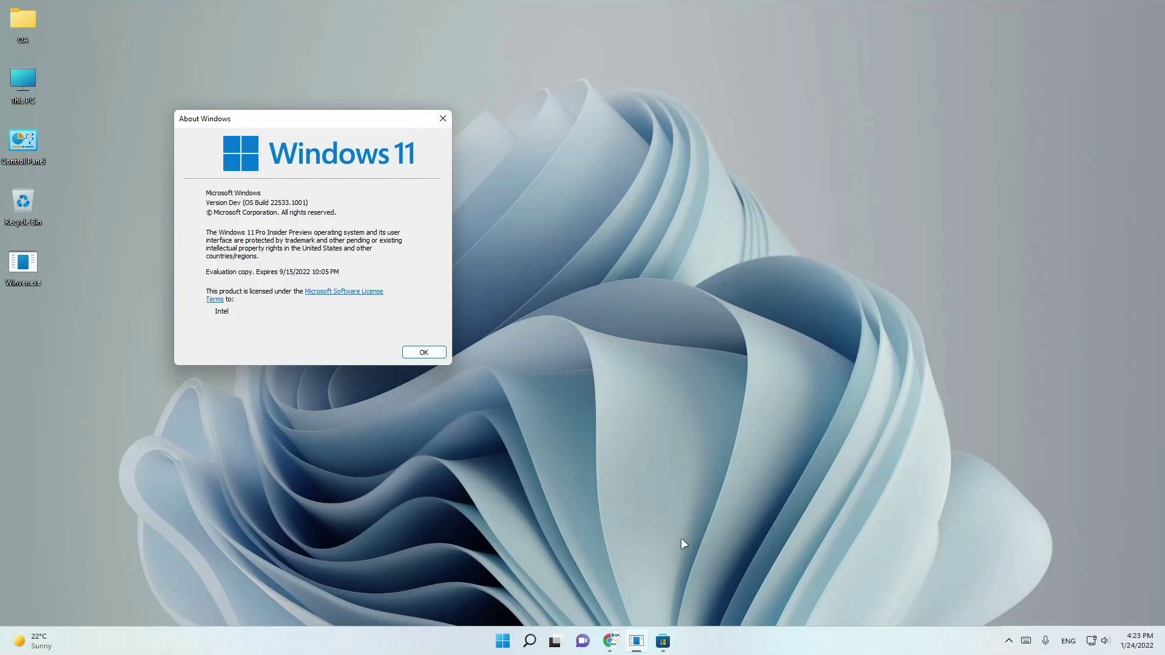
Run Winver.exe past the SmartScreen warning and line its dialog up beside the classic one.
{"action": "double_click", "coordinate": [26, 270]}
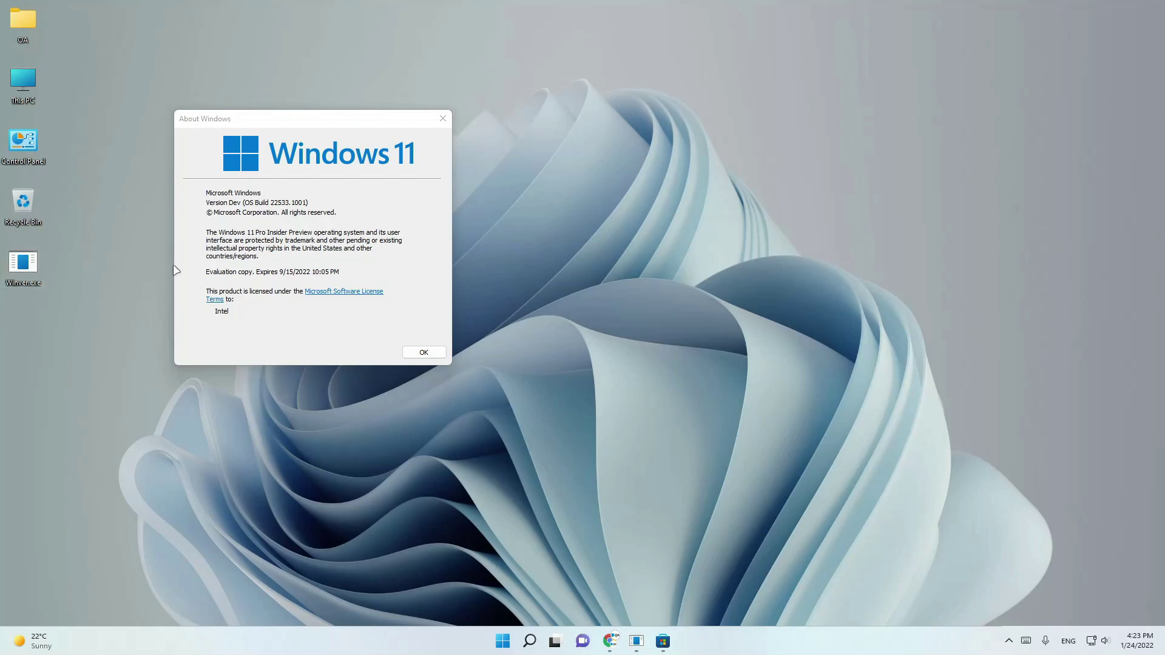
{"action": "left_click", "coordinate": [450, 232]}
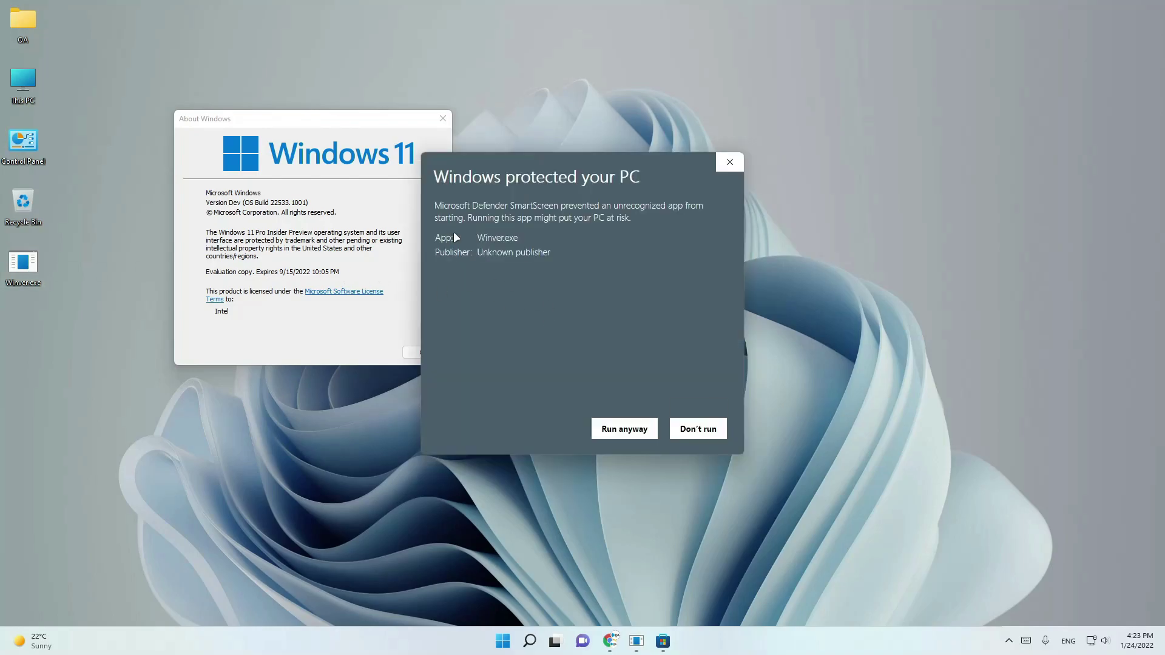
{"action": "left_click", "coordinate": [610, 429]}
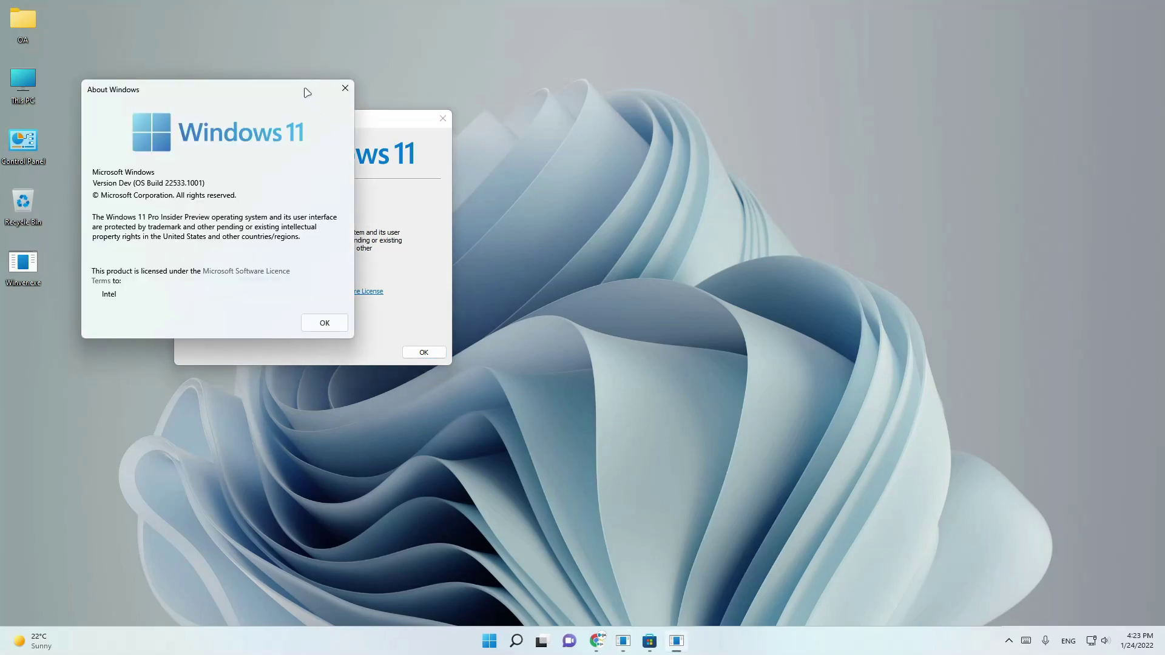
{"action": "left_click_drag", "start_coordinate": [304, 91], "coordinate": [684, 120]}
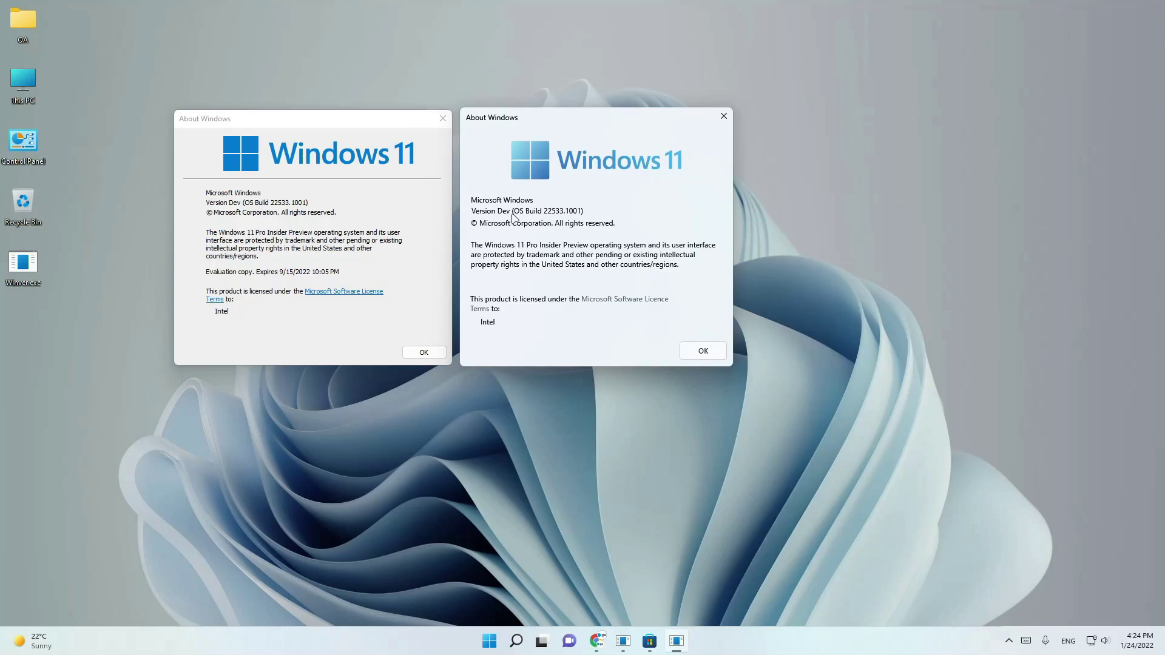
{"action": "left_click_drag", "start_coordinate": [523, 122], "coordinate": [528, 123]}
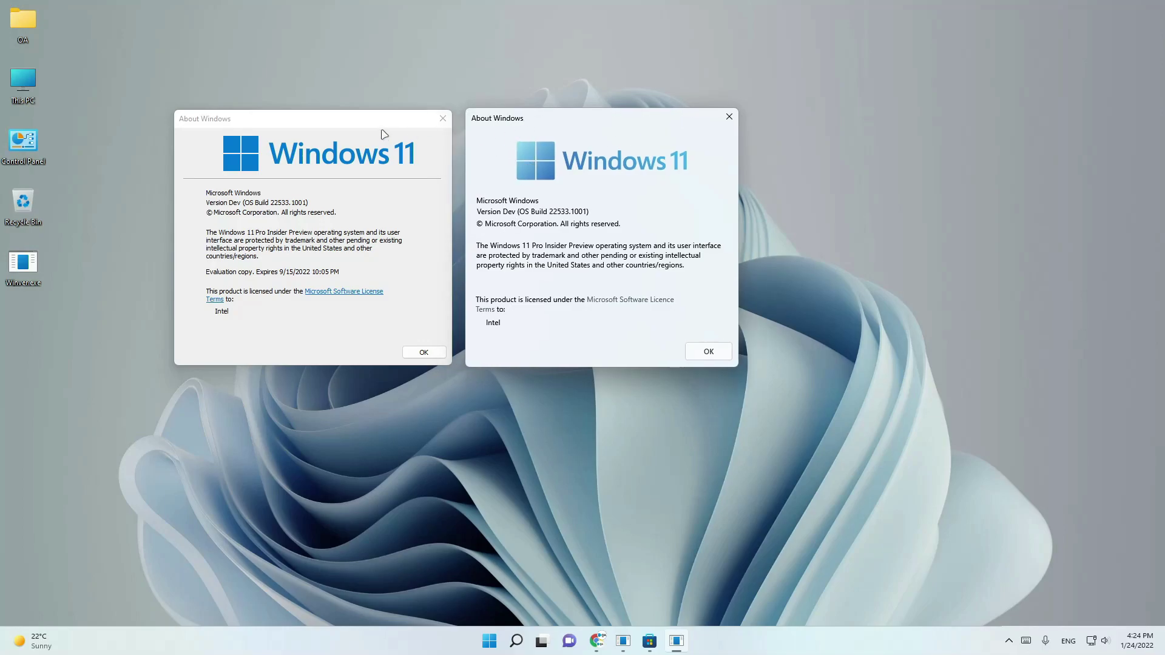
{"action": "left_click_drag", "start_coordinate": [381, 125], "coordinate": [377, 125]}
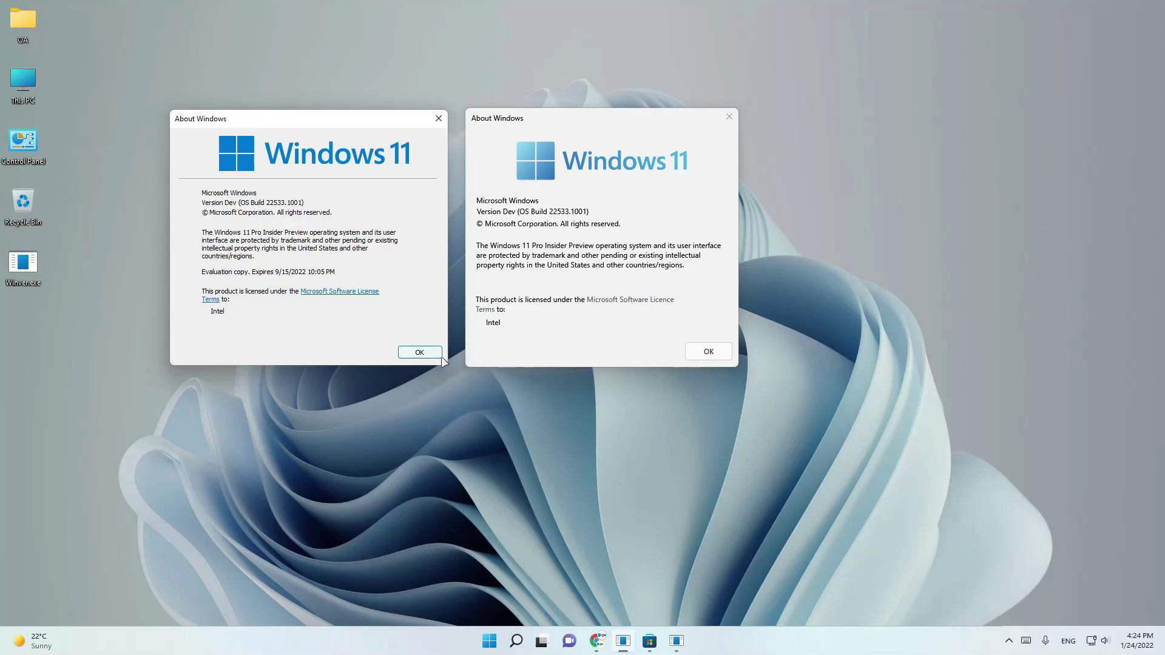
Launch Winver UWP from the Store and place it, shortened, to the right of the other dialogs.
{"action": "left_click", "coordinate": [650, 641]}
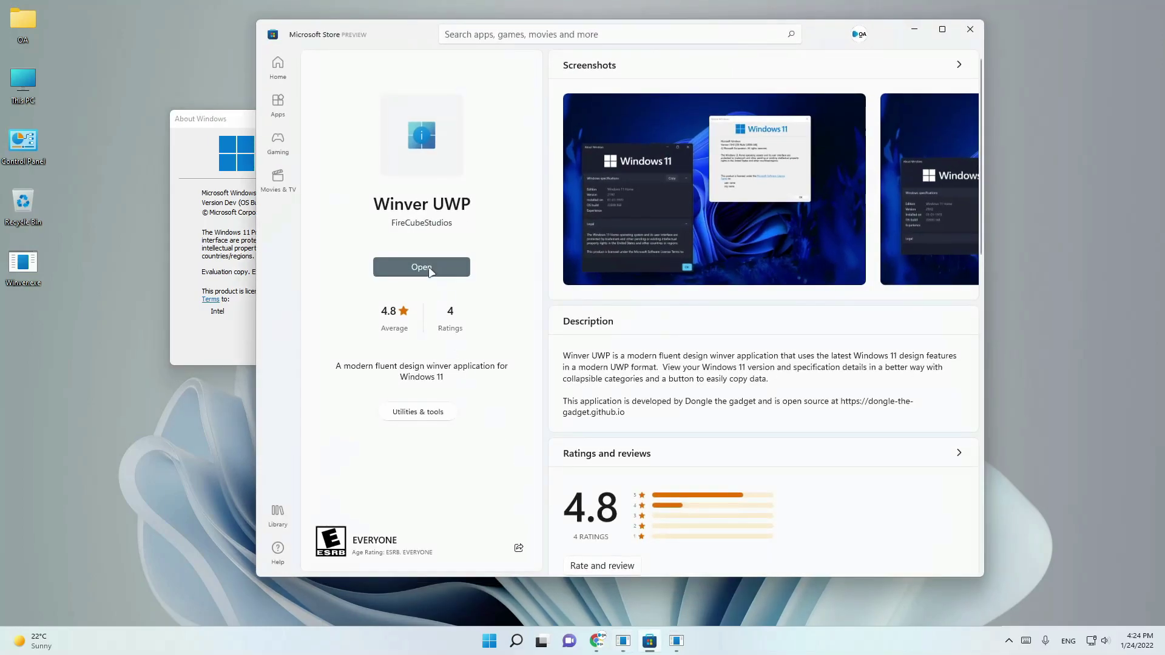
{"action": "left_click", "coordinate": [429, 271]}
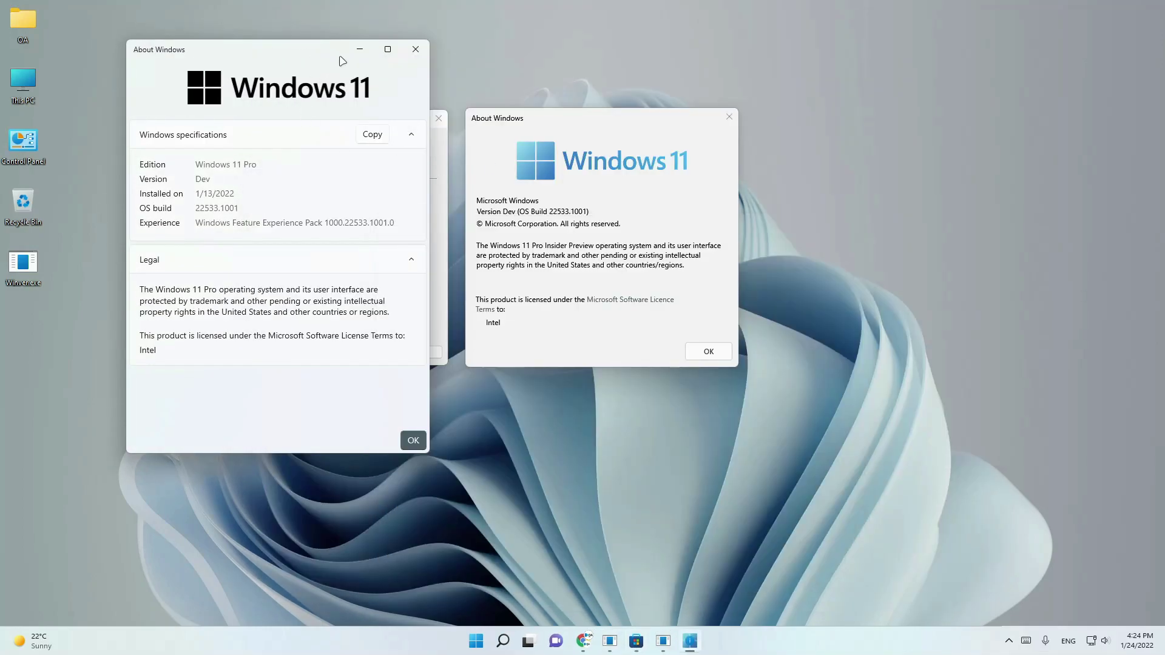
{"action": "left_click_drag", "start_coordinate": [342, 61], "coordinate": [954, 122]}
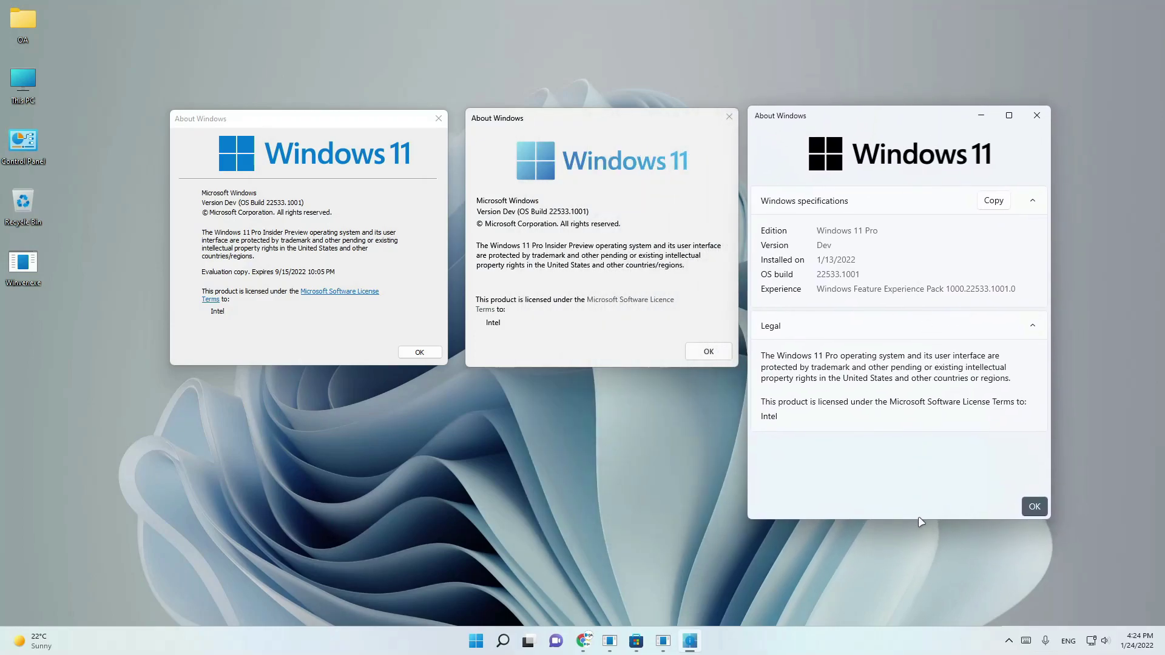
{"action": "left_click_drag", "start_coordinate": [921, 519], "coordinate": [928, 370]}
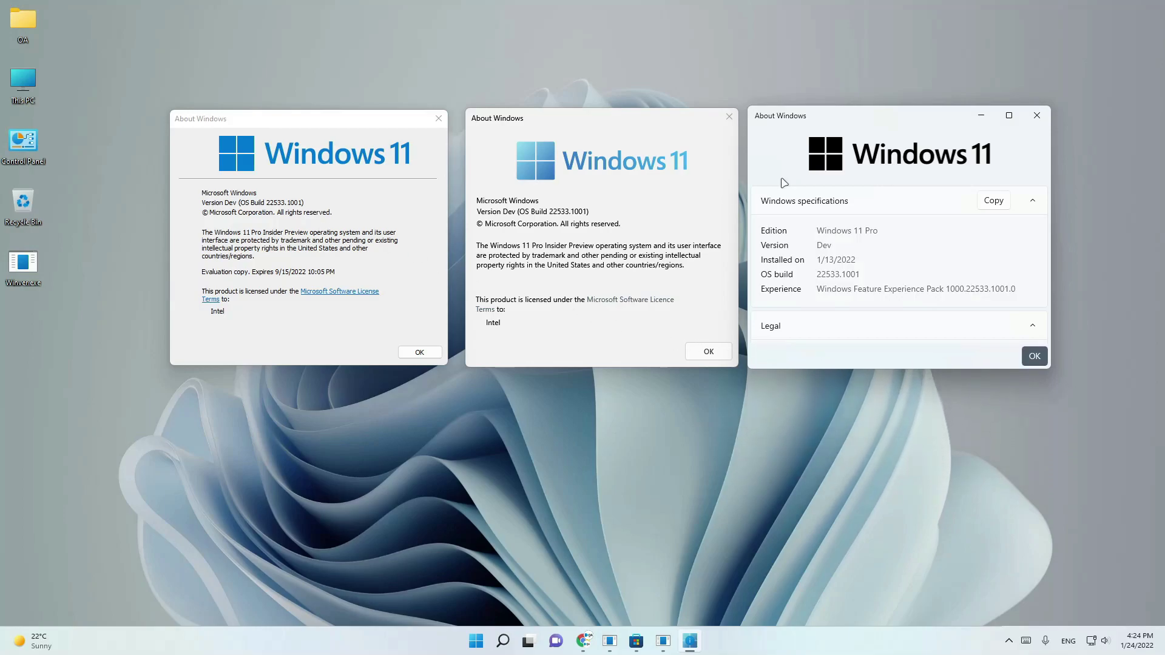
{"action": "left_click_drag", "start_coordinate": [910, 114], "coordinate": [912, 114]}
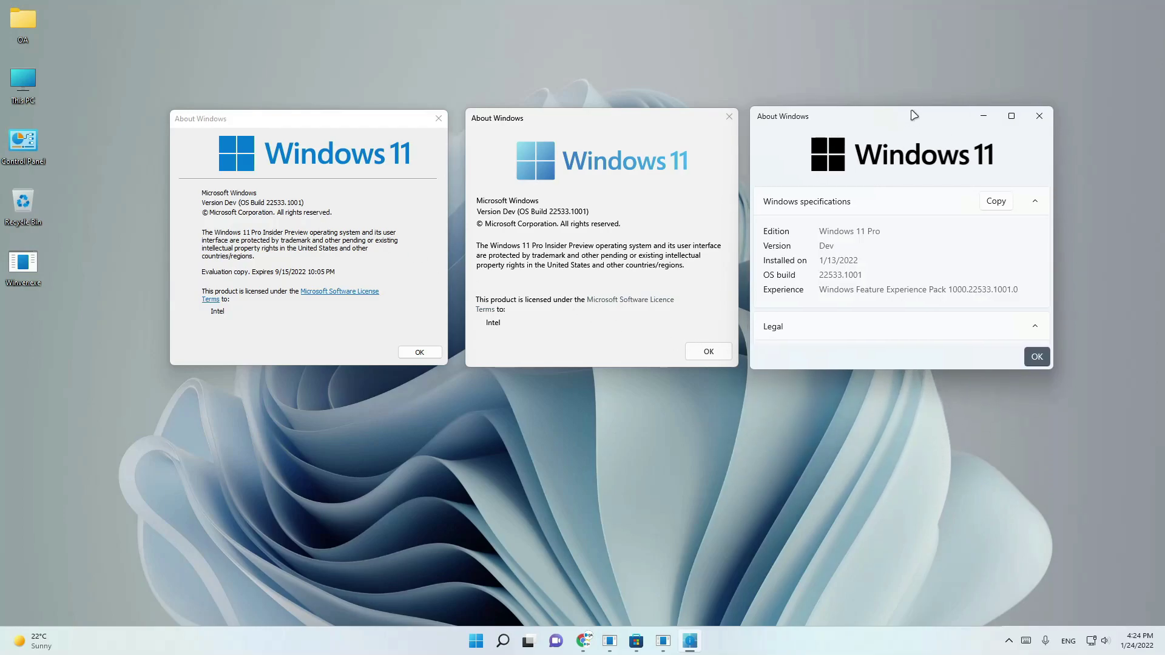
{"action": "left_click_drag", "start_coordinate": [909, 370], "coordinate": [908, 365]}
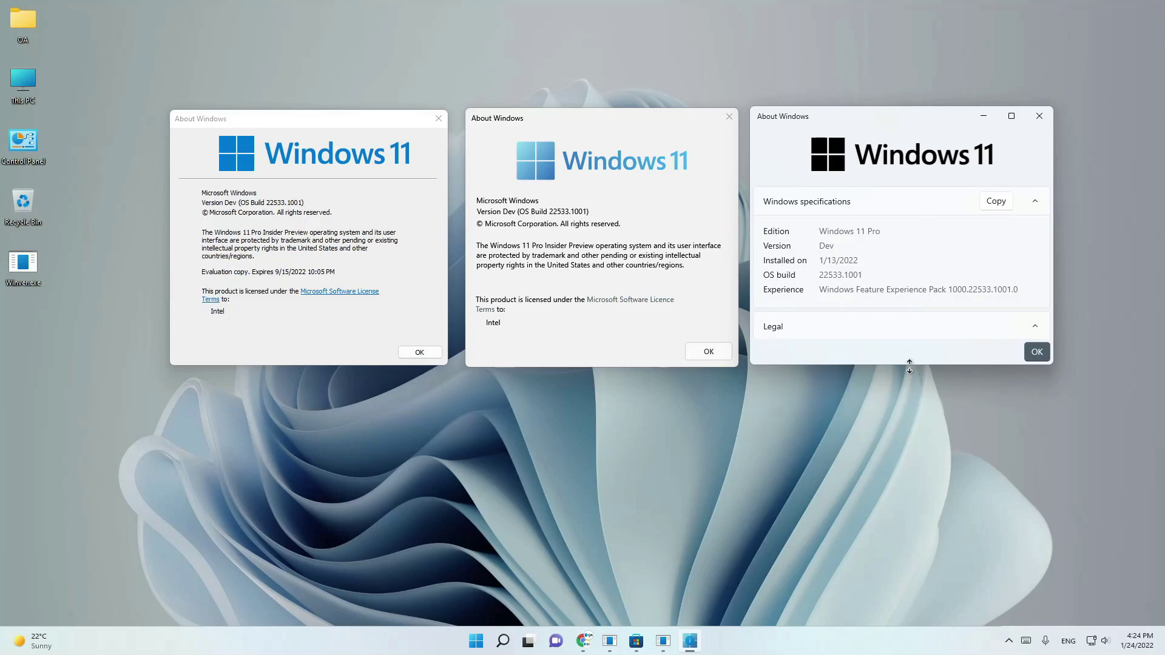
Collapse Legal, maximize and restore the window, then expand Windows specifications.
{"action": "left_click", "coordinate": [1034, 326]}
{"action": "left_click", "coordinate": [1034, 203]}
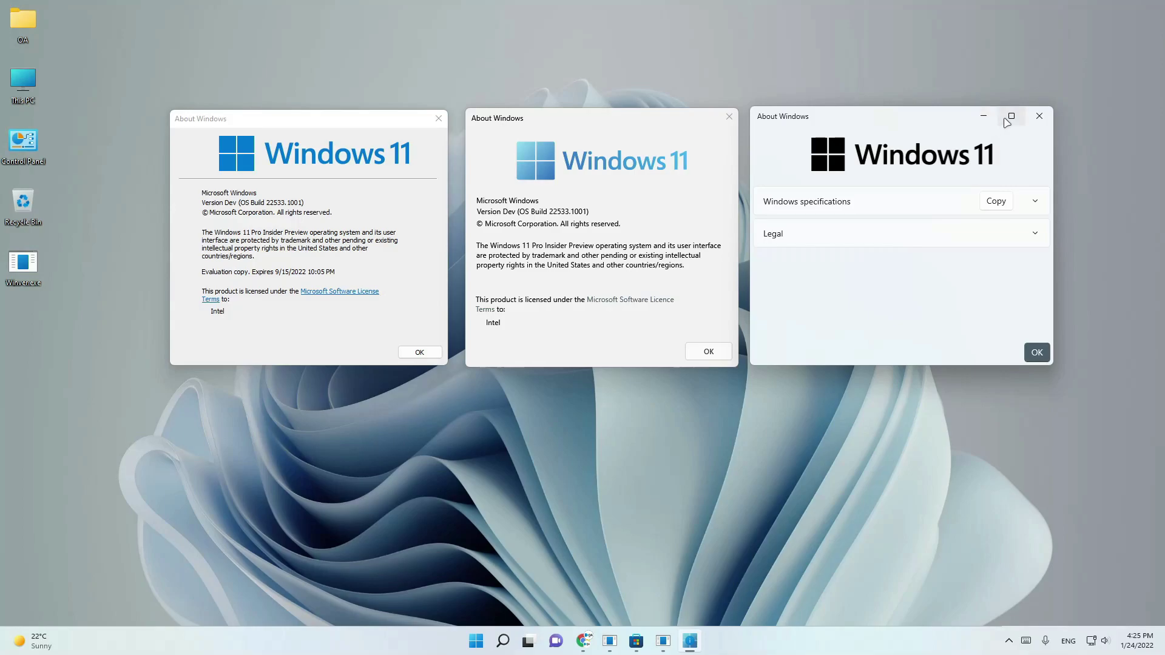
{"action": "left_click", "coordinate": [1011, 117]}
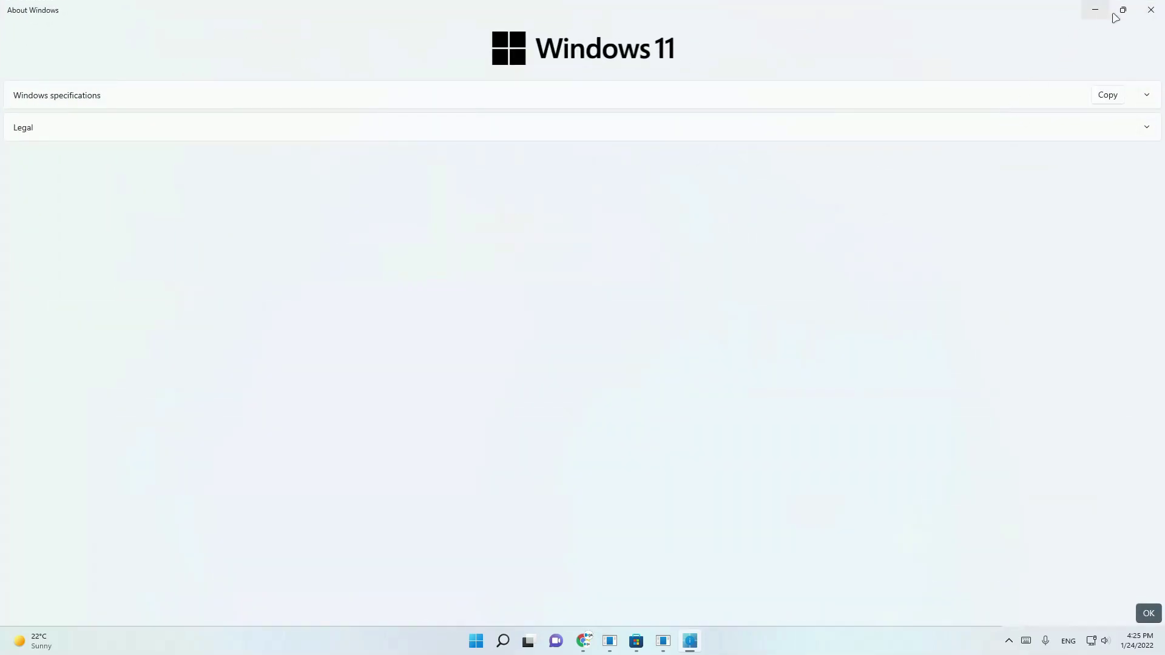
{"action": "left_click", "coordinate": [1123, 9]}
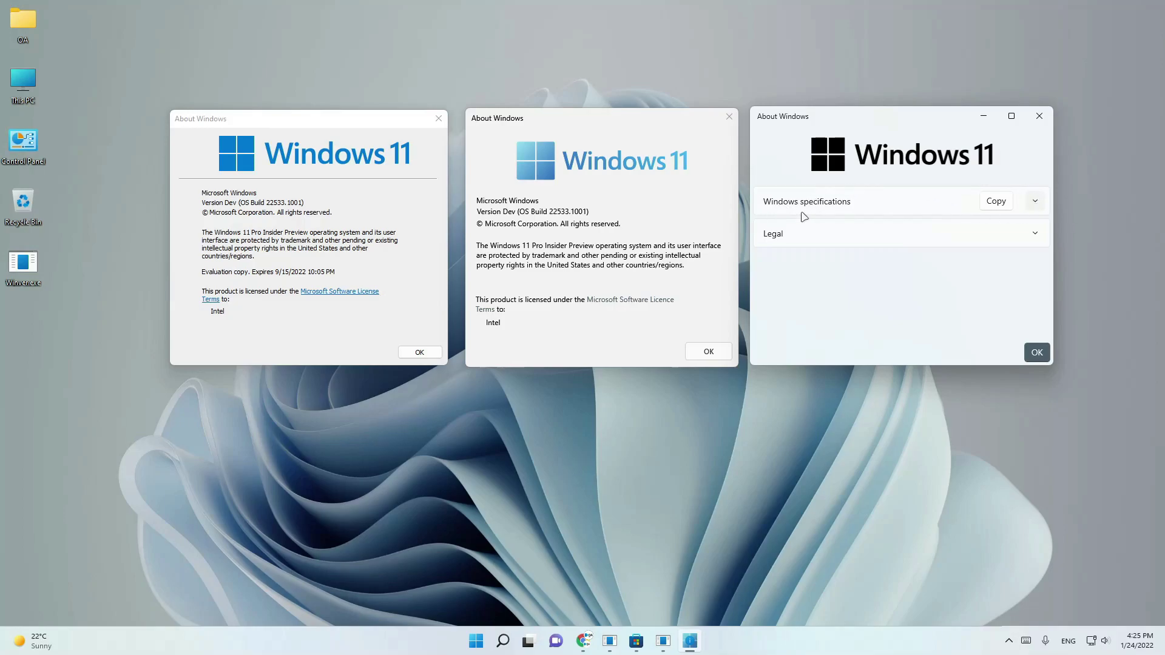
{"action": "left_click", "coordinate": [1037, 201]}
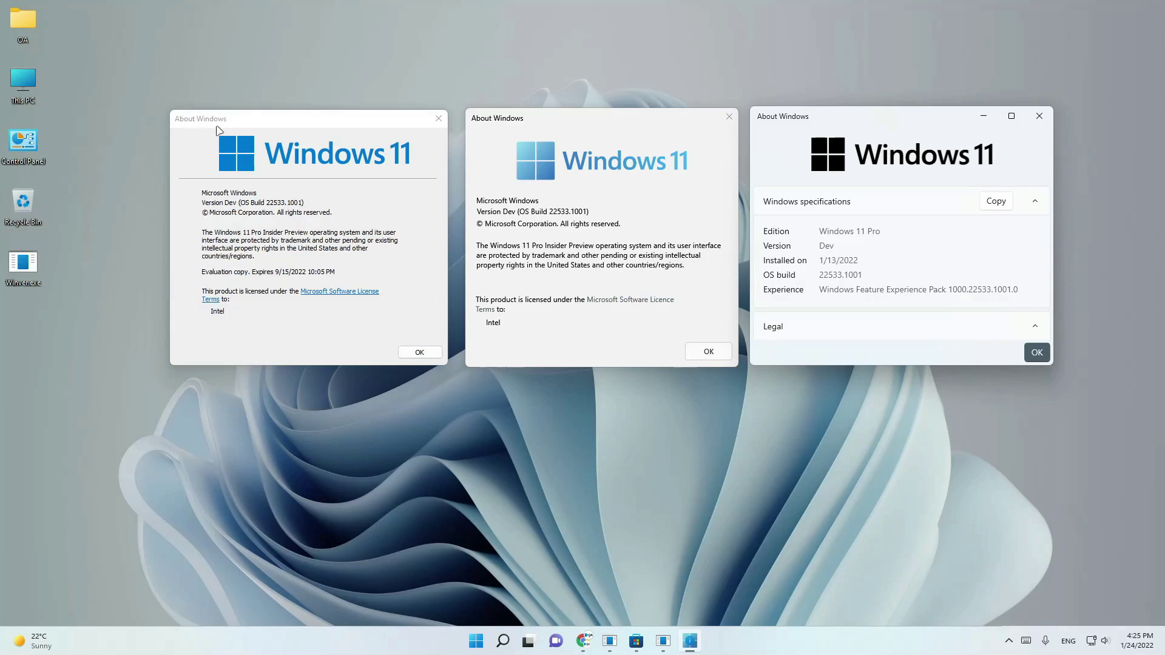
Set Choose your mode to Dark in Personalization > Colors, then close Settings.
{"action": "right_click", "coordinate": [866, 635]}
{"action": "left_click", "coordinate": [867, 618]}
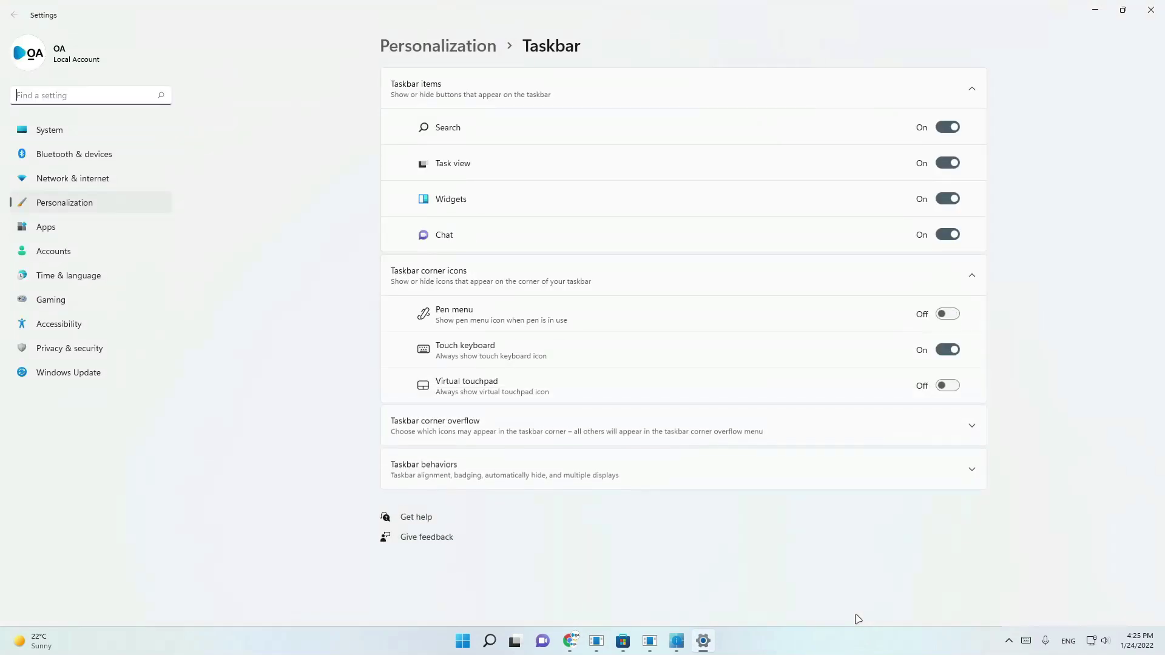
{"action": "left_click", "coordinate": [461, 57]}
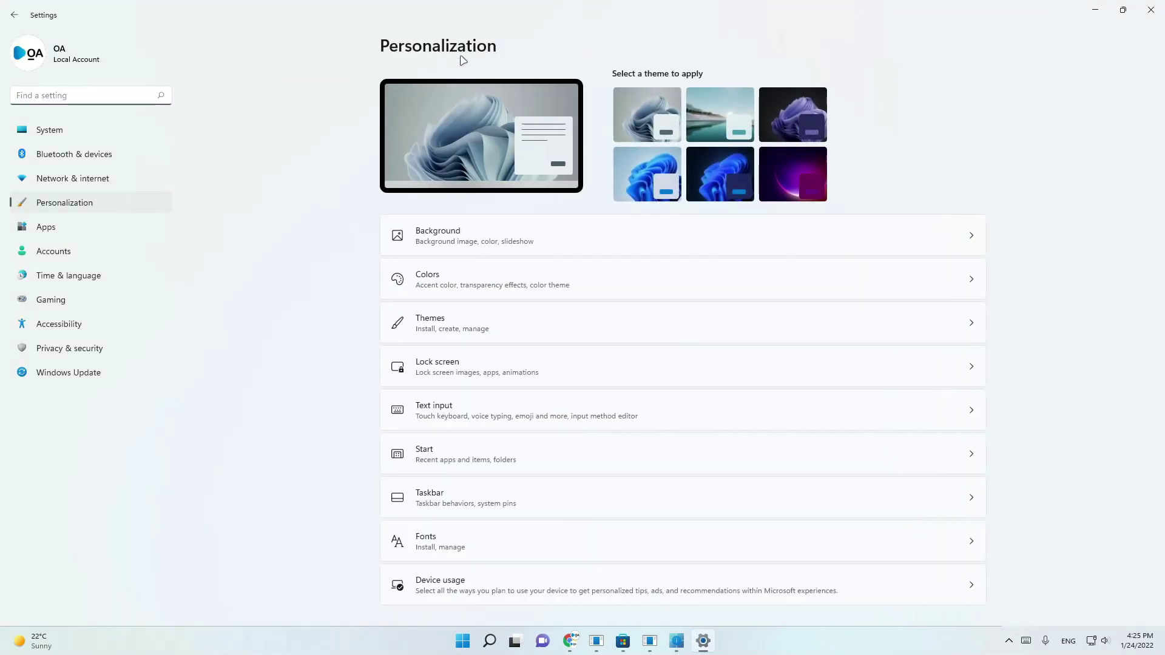
{"action": "left_click", "coordinate": [505, 267]}
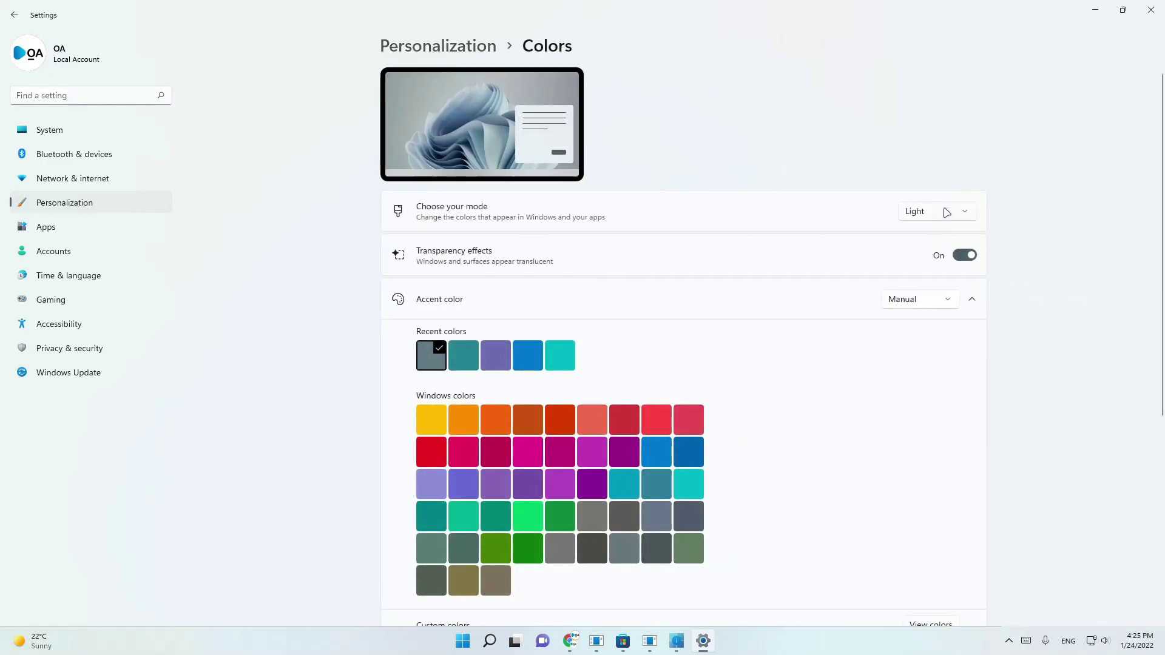
{"action": "left_click", "coordinate": [946, 212]}
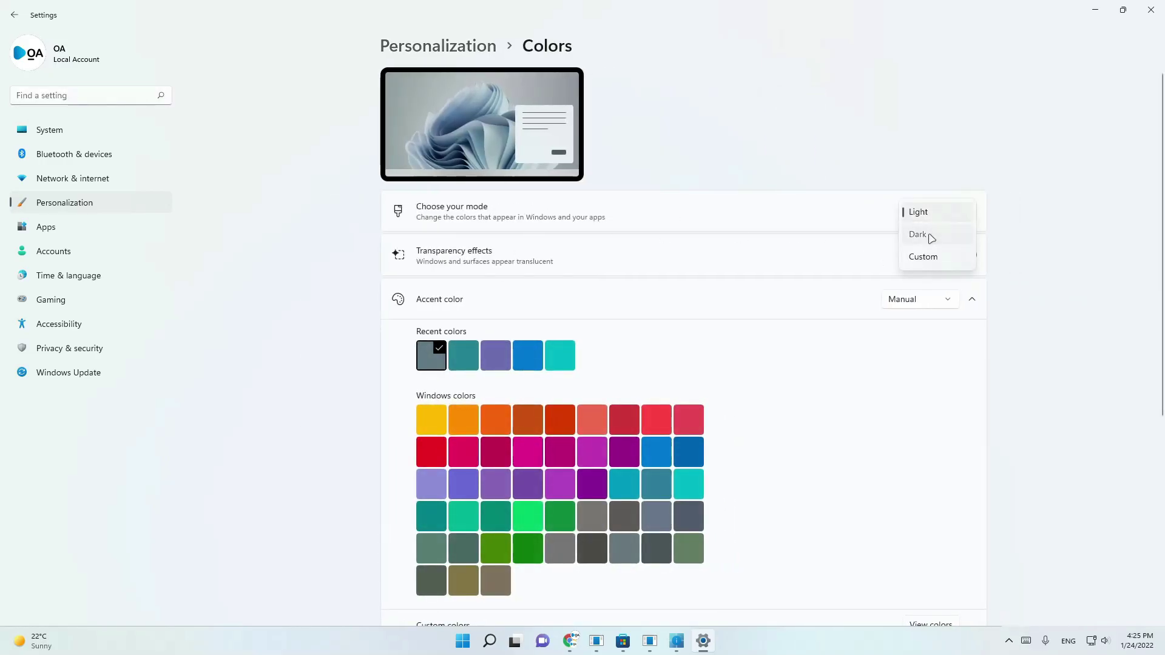
{"action": "left_click", "coordinate": [932, 237]}
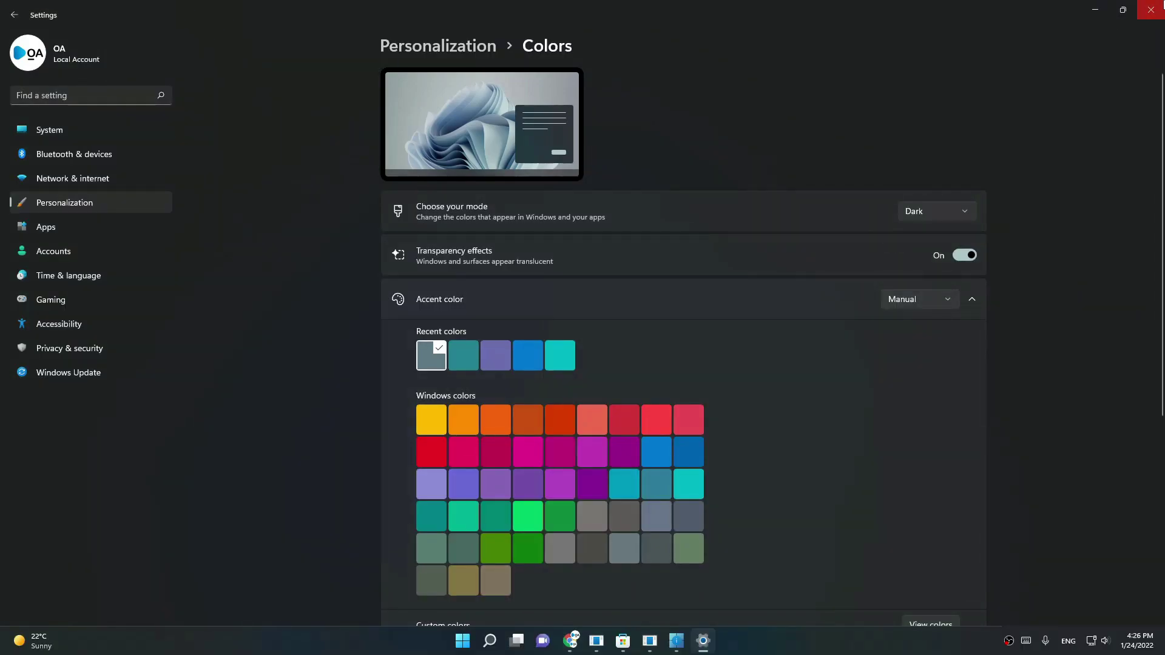
{"action": "left_click", "coordinate": [1151, 10]}
{"action": "left_click", "coordinate": [884, 114]}
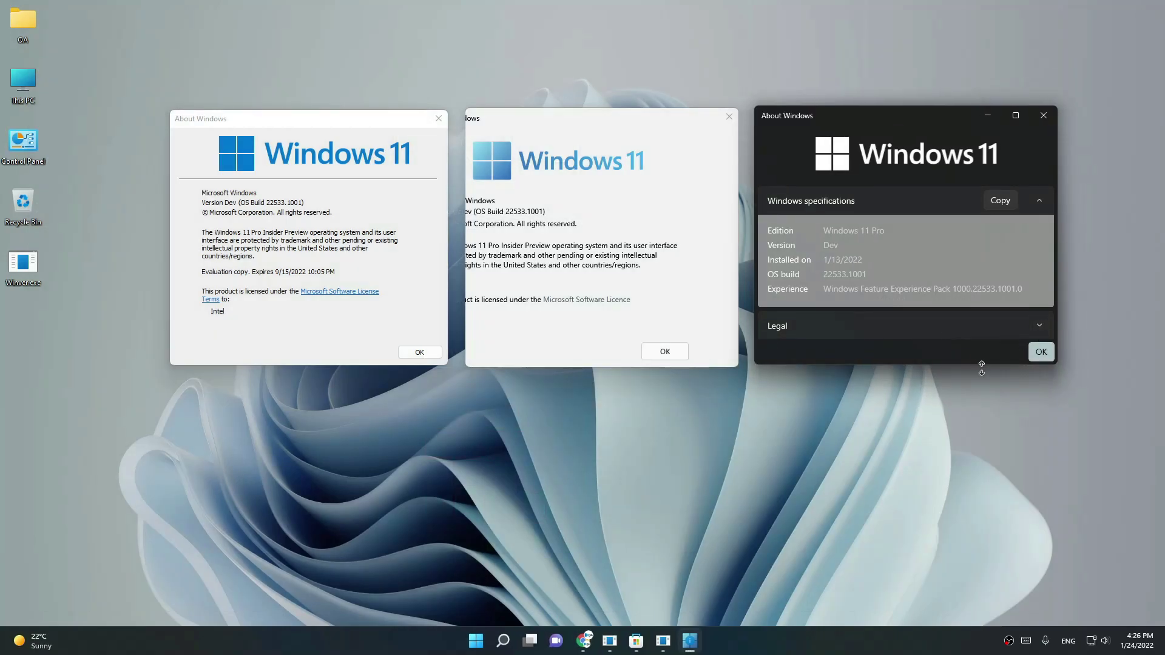
Expand the Legal section and bring the dark About Windows window forward via its taskbar jump list.
{"action": "left_click", "coordinate": [1038, 327]}
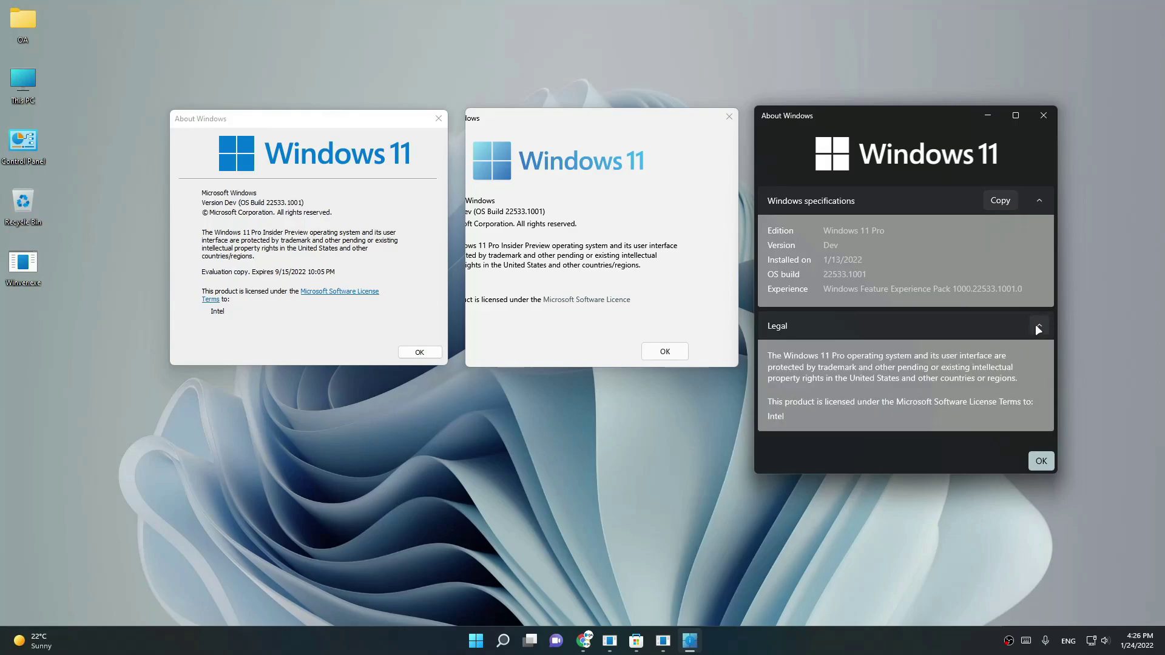
{"action": "left_click", "coordinate": [696, 648]}
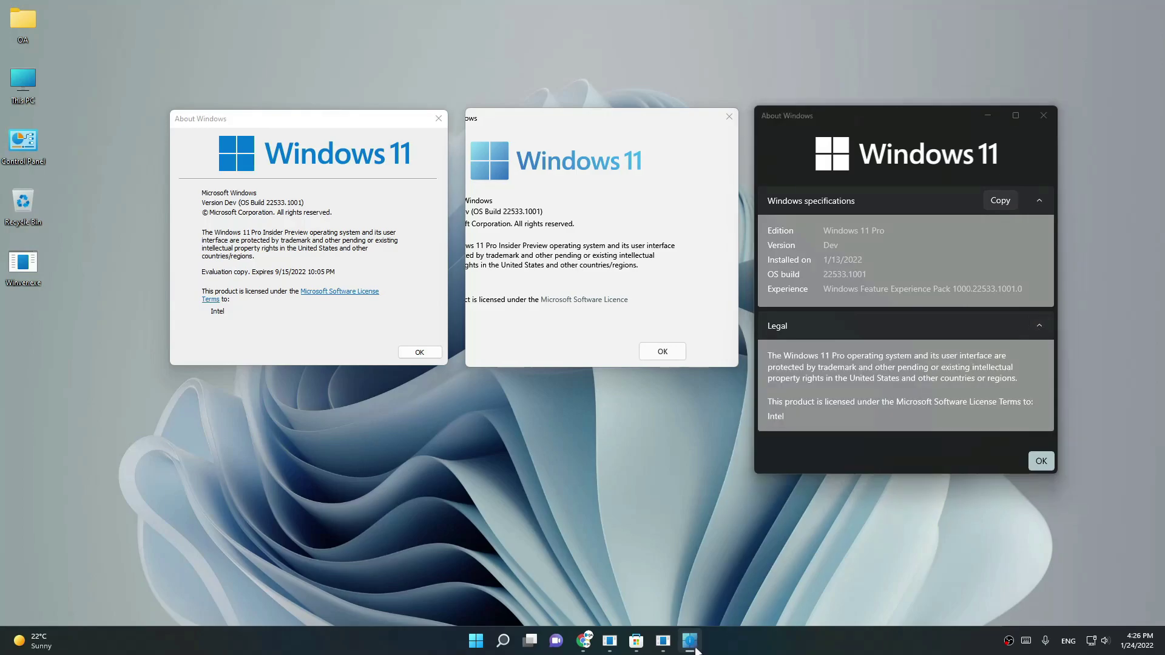
{"action": "right_click", "coordinate": [695, 648]}
{"action": "left_click", "coordinate": [686, 573]}
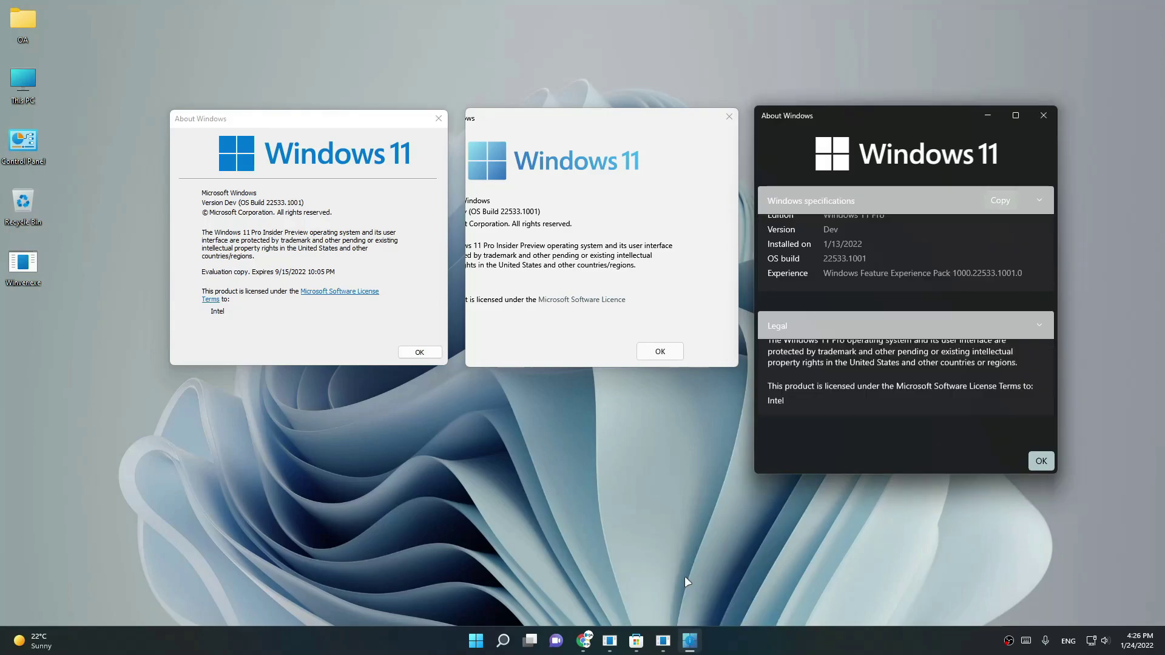
Collapse Legal, keep Windows specifications expanded, and nudge the dark and middle dialogs into alignment.
{"action": "left_click", "coordinate": [1035, 325]}
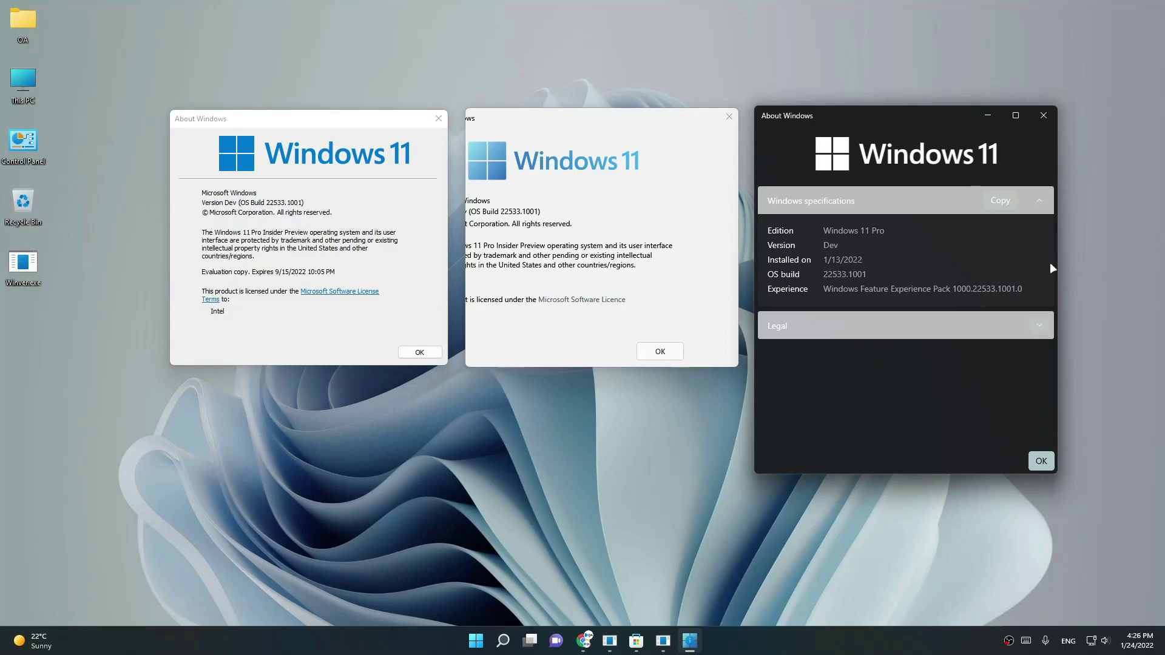
{"action": "left_click", "coordinate": [1048, 204]}
{"action": "left_click", "coordinate": [1048, 204]}
{"action": "left_click_drag", "start_coordinate": [883, 107], "coordinate": [891, 119]}
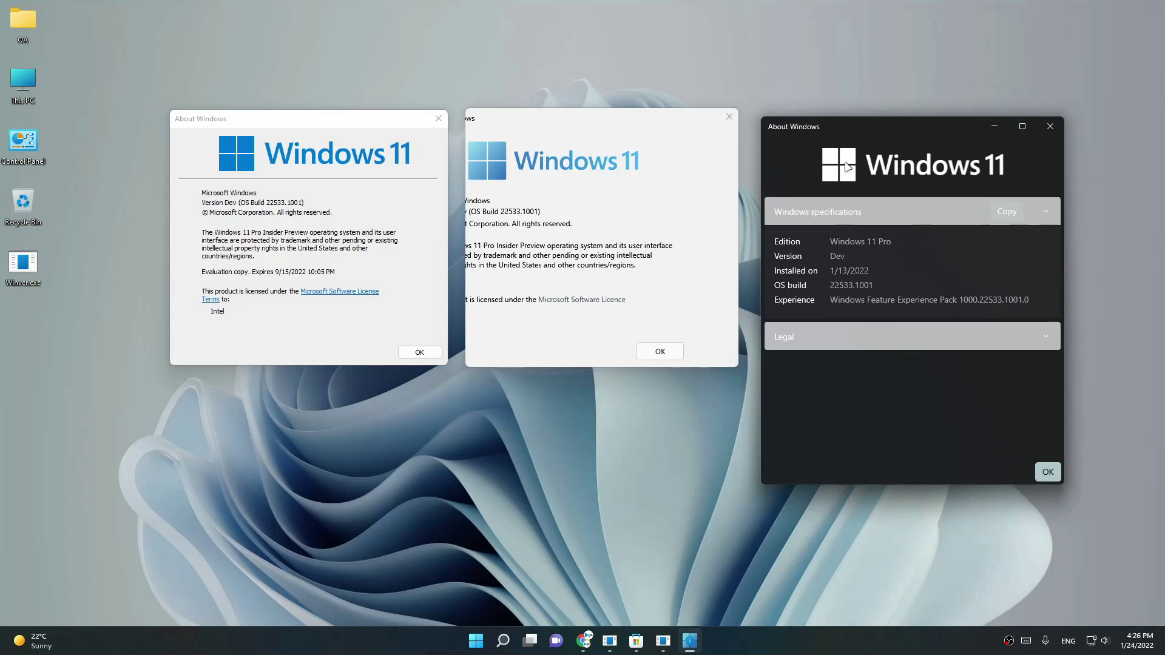
{"action": "left_click_drag", "start_coordinate": [824, 125], "coordinate": [831, 117]}
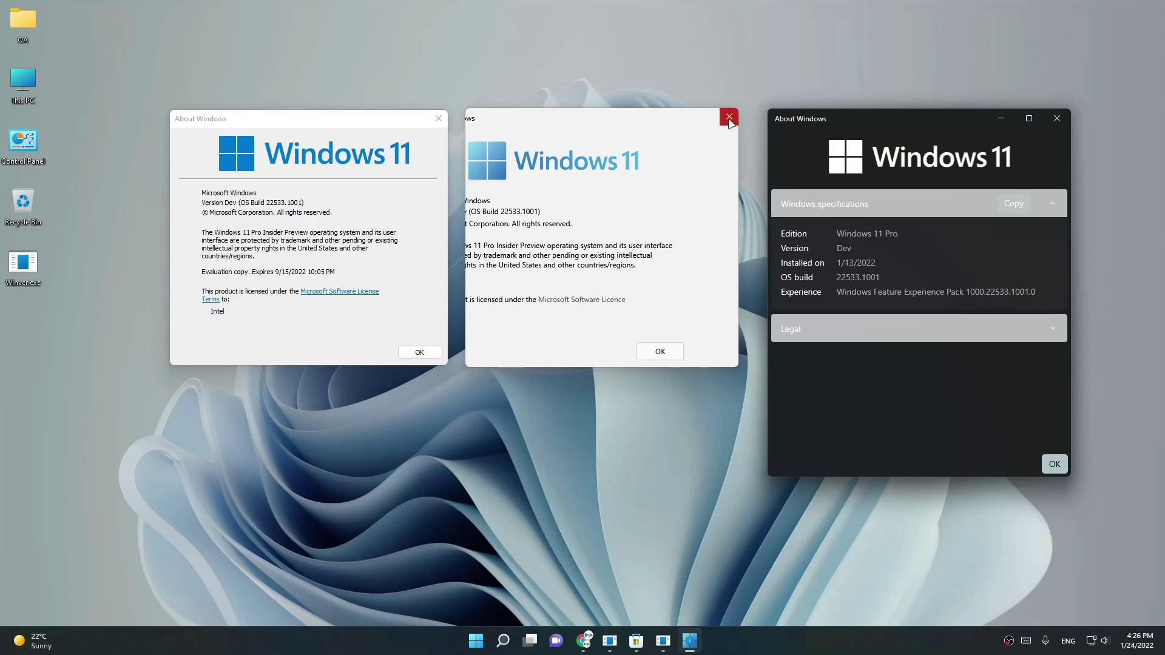
{"action": "left_click_drag", "start_coordinate": [571, 125], "coordinate": [577, 126]}
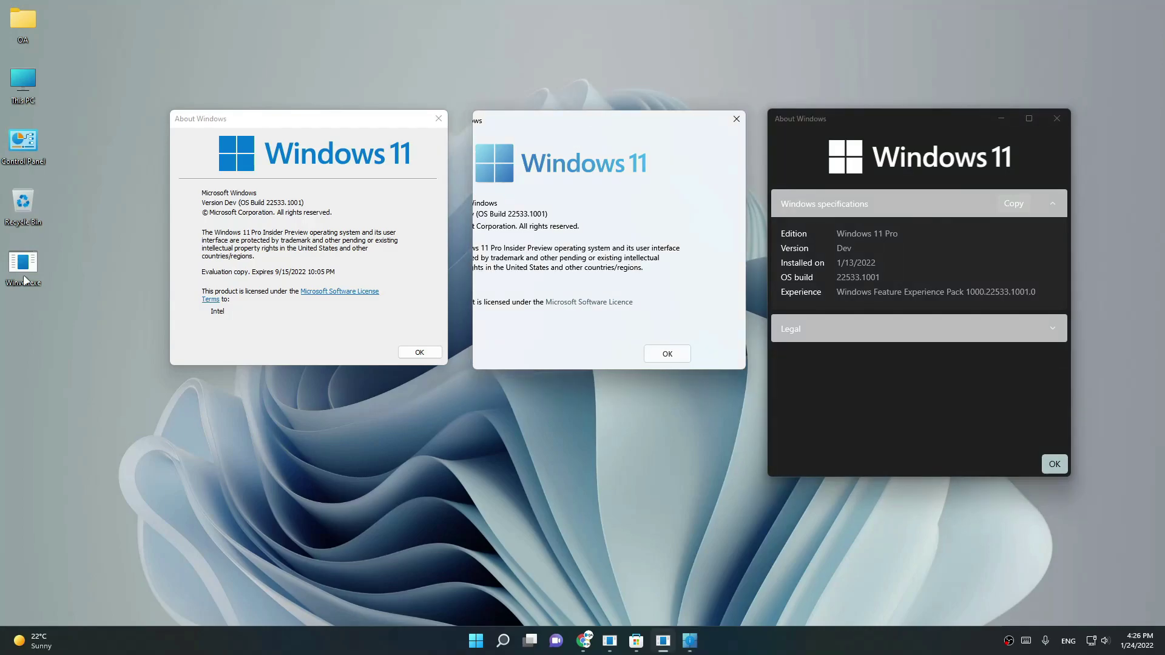
Close the middle dialog, relaunch Winver.exe in dark theme centred, and nudge the light dialog right.
{"action": "left_click", "coordinate": [736, 119]}
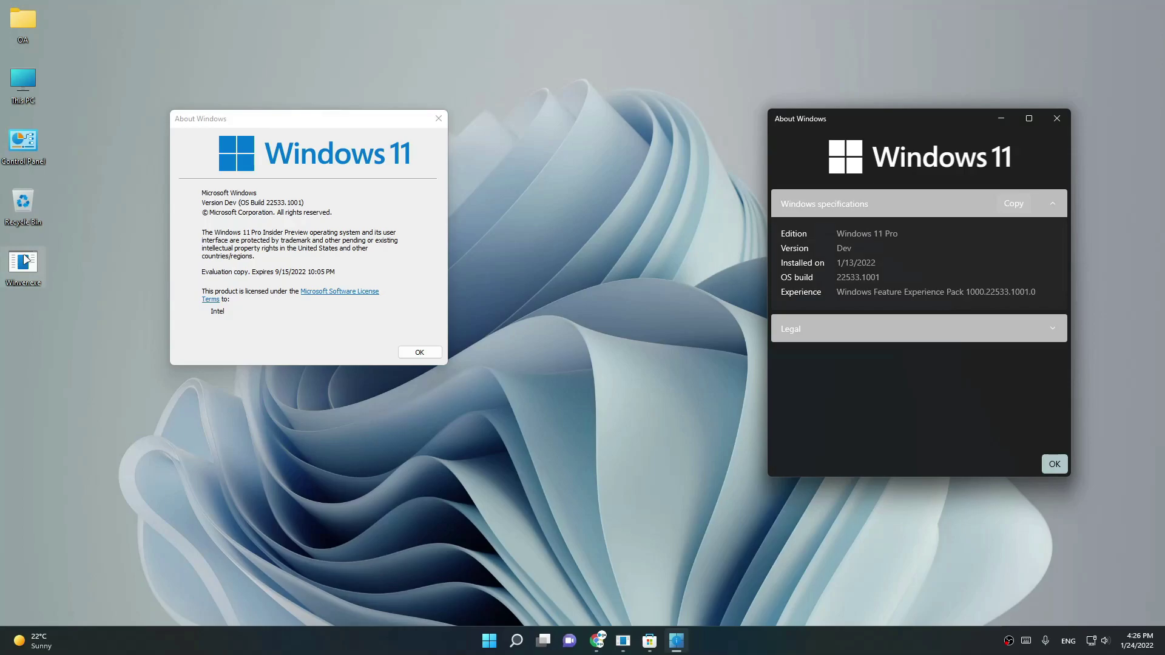
{"action": "double_click", "coordinate": [27, 260]}
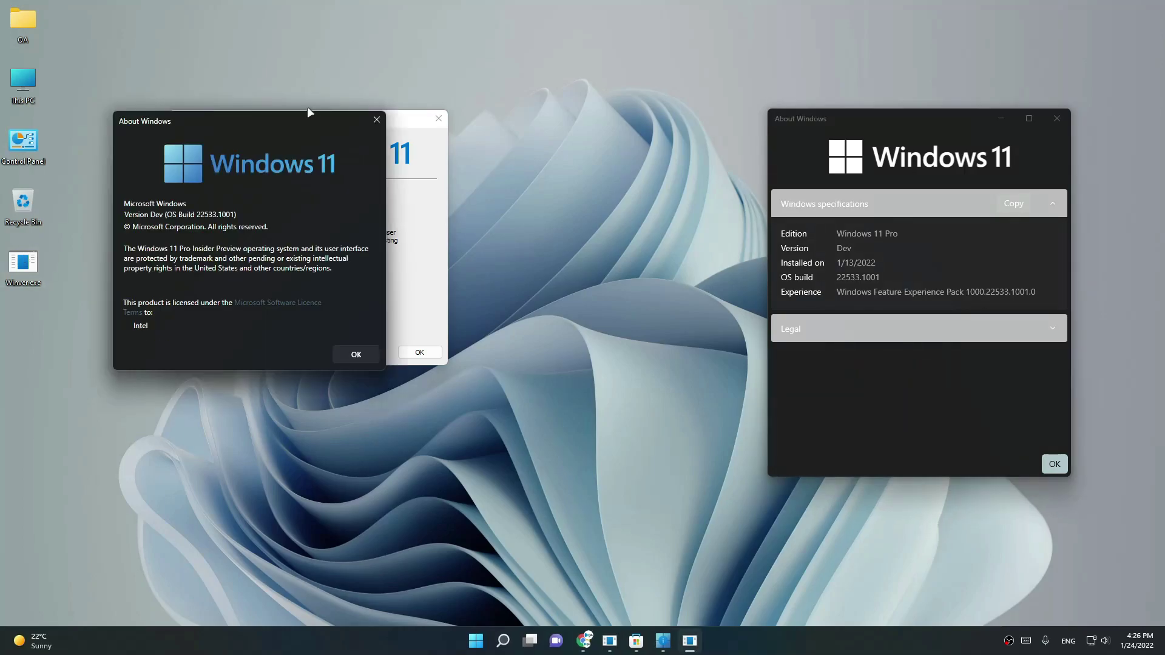
{"action": "left_click_drag", "start_coordinate": [308, 116], "coordinate": [662, 115]}
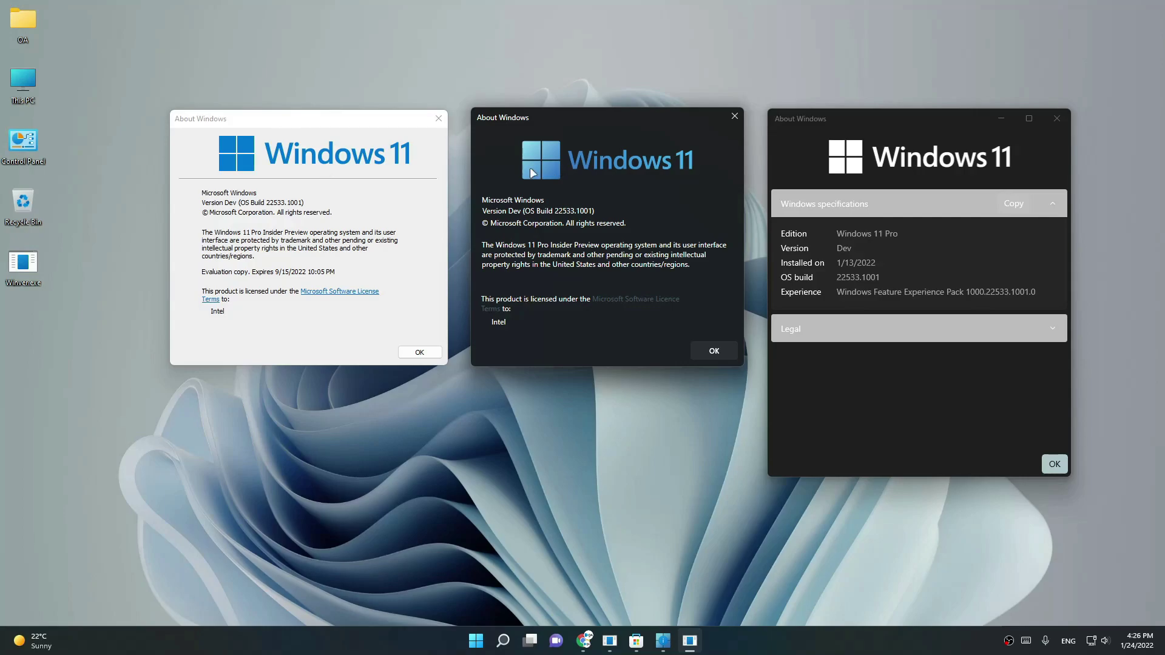
{"action": "left_click_drag", "start_coordinate": [390, 119], "coordinate": [400, 118]}
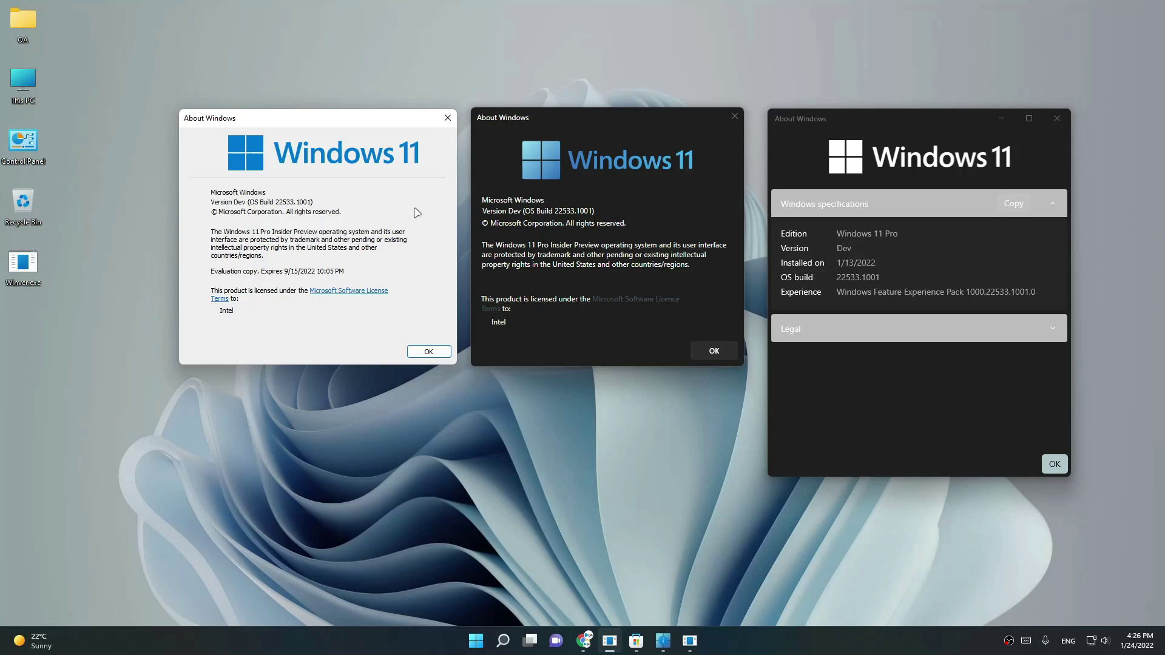
Collapse the Legal and Windows specifications sections of the dark Winver UWP window, resize it, and align it with the other dialogs.
{"action": "left_click", "coordinate": [931, 322]}
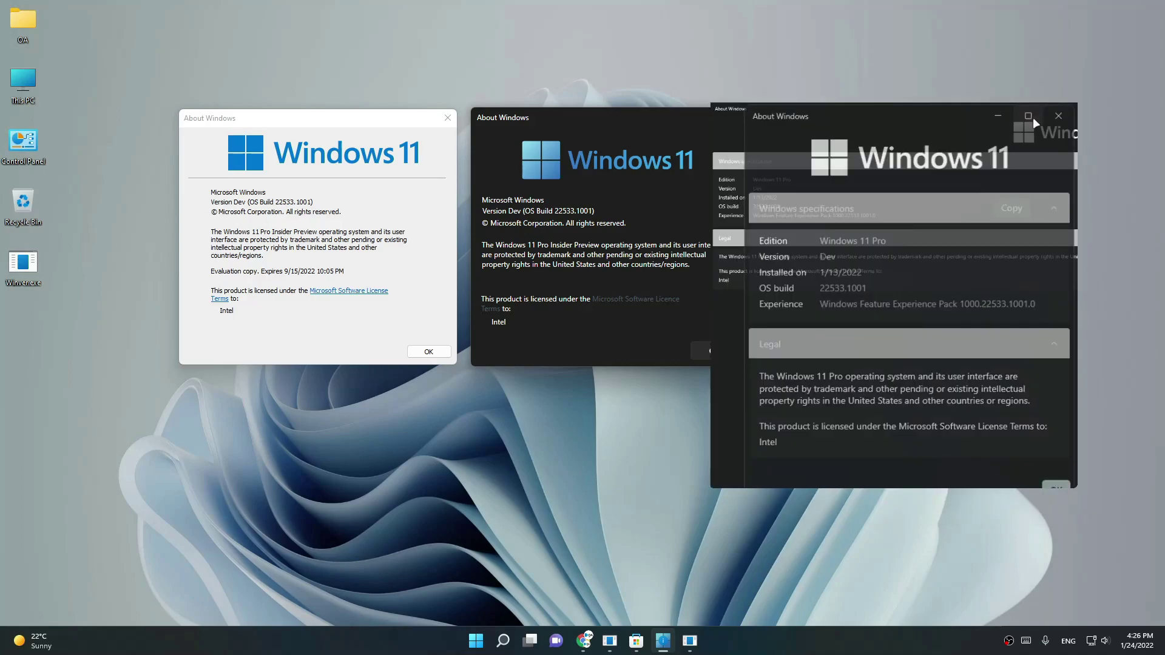
{"action": "left_click", "coordinate": [1033, 117]}
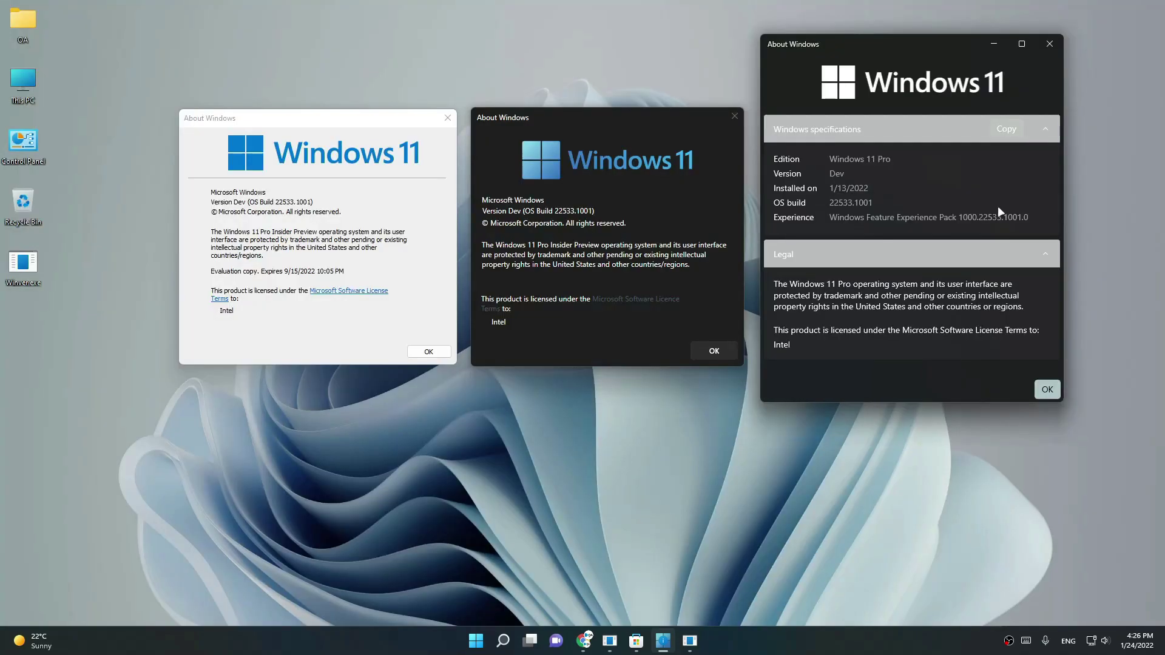
{"action": "left_click", "coordinate": [1051, 140]}
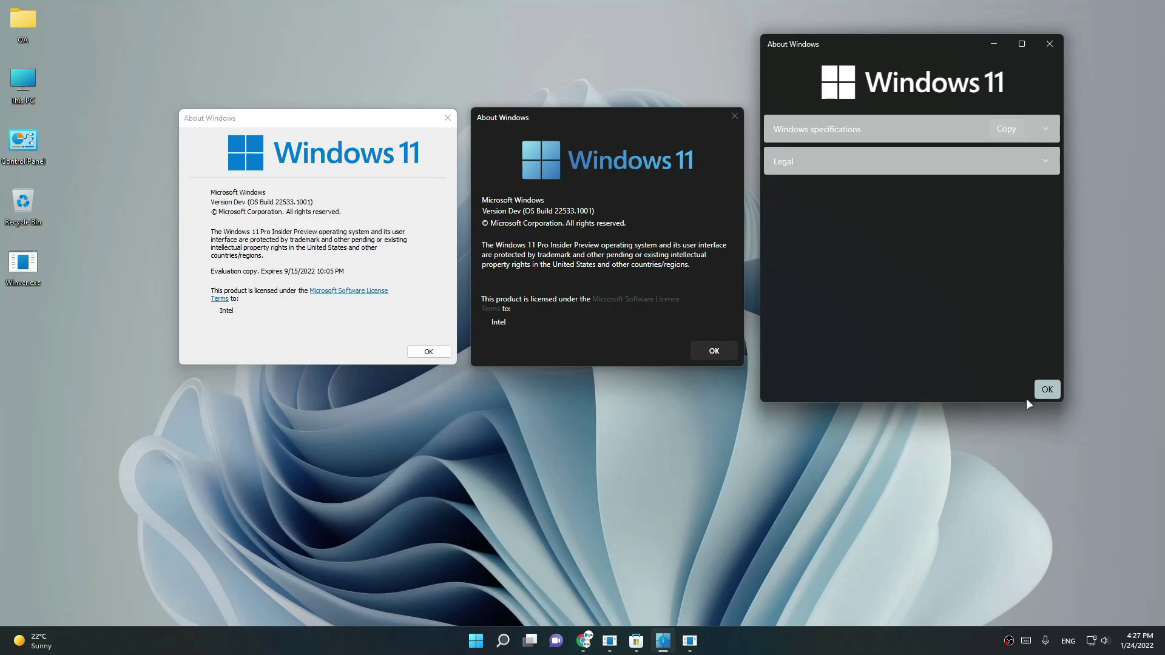
{"action": "left_click_drag", "start_coordinate": [1027, 402], "coordinate": [1007, 355]}
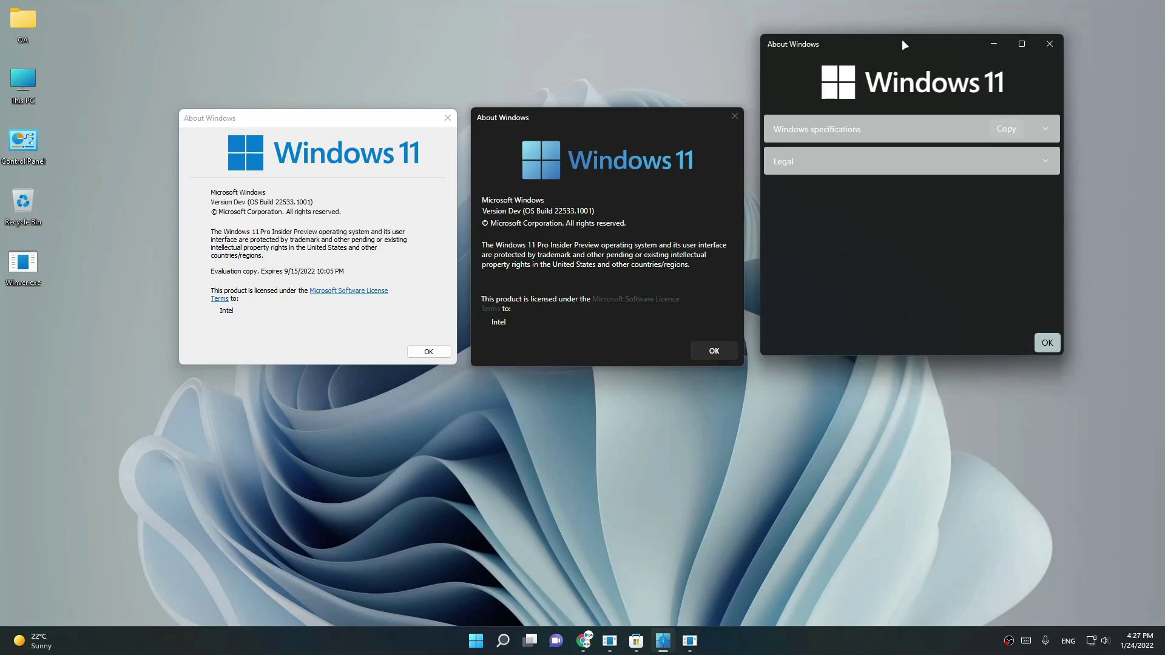
{"action": "left_click_drag", "start_coordinate": [902, 41], "coordinate": [896, 114]}
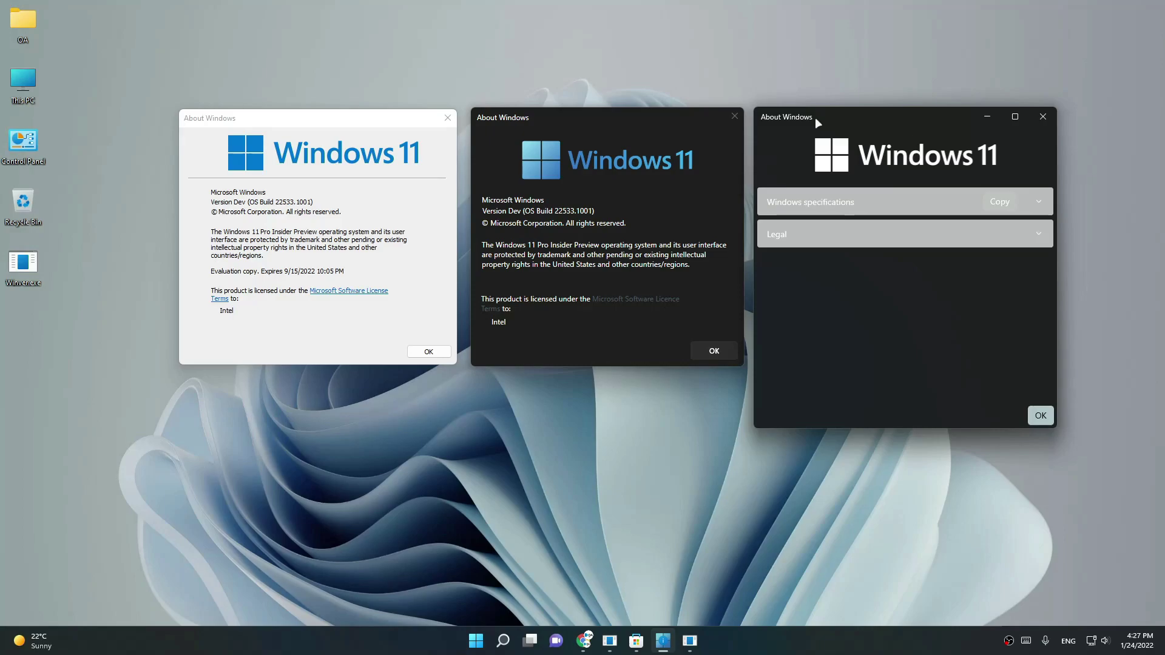
{"action": "left_click", "coordinate": [19, 273]}
{"action": "key", "text": "Delete"}
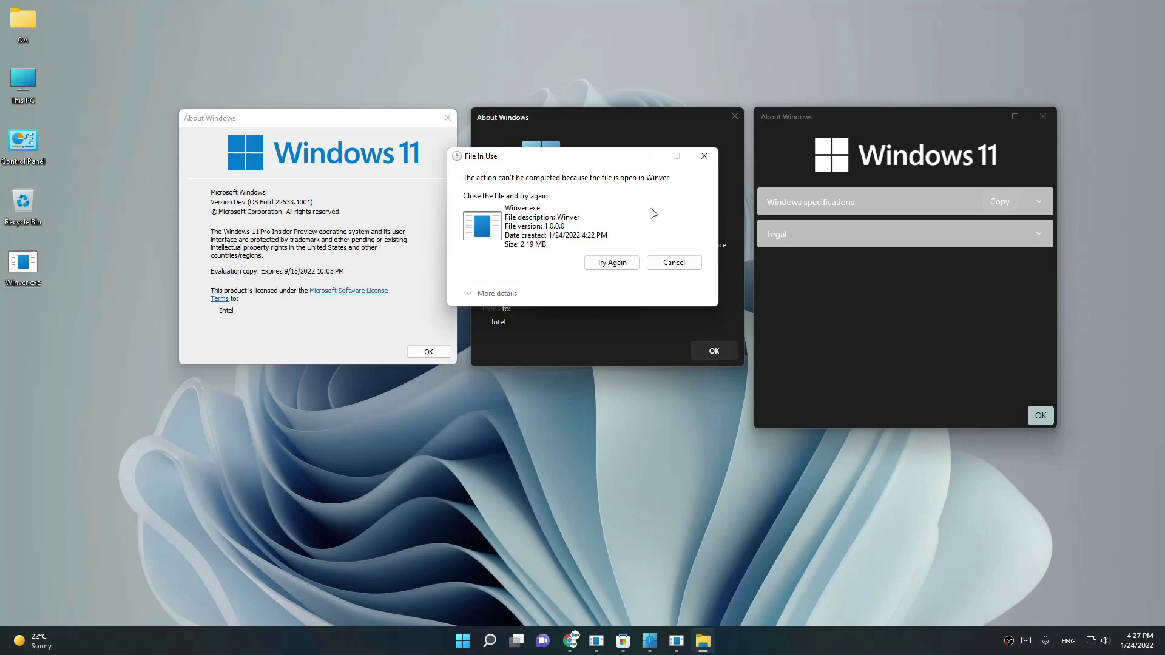
{"action": "left_click", "coordinate": [704, 156]}
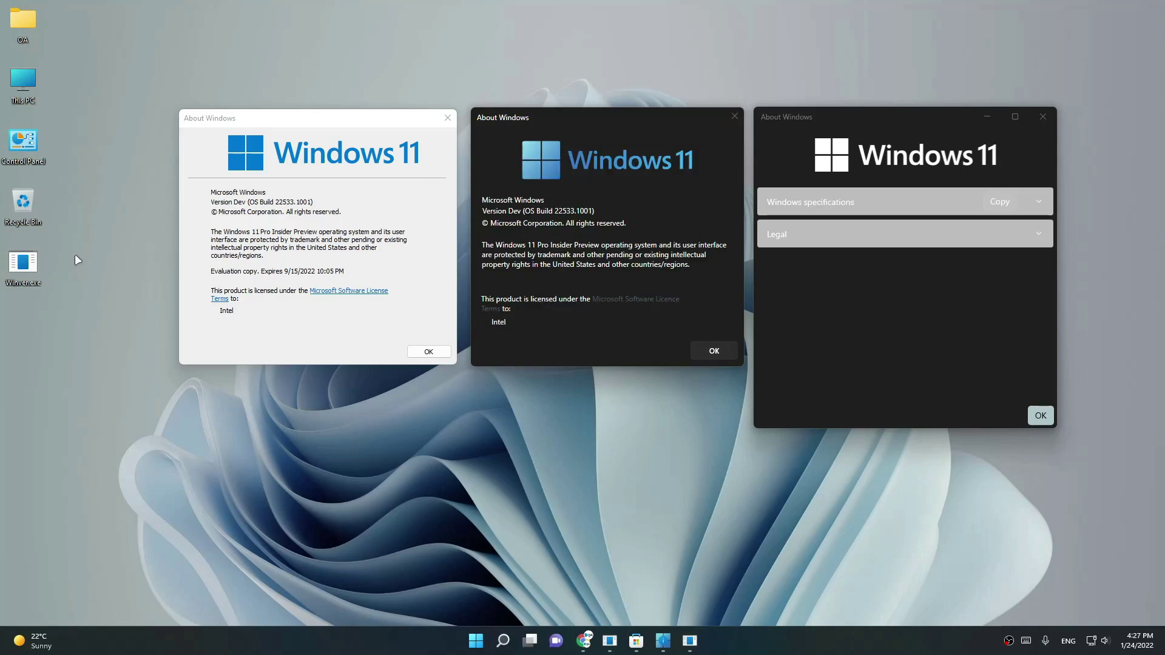
{"action": "left_click", "coordinate": [714, 120]}
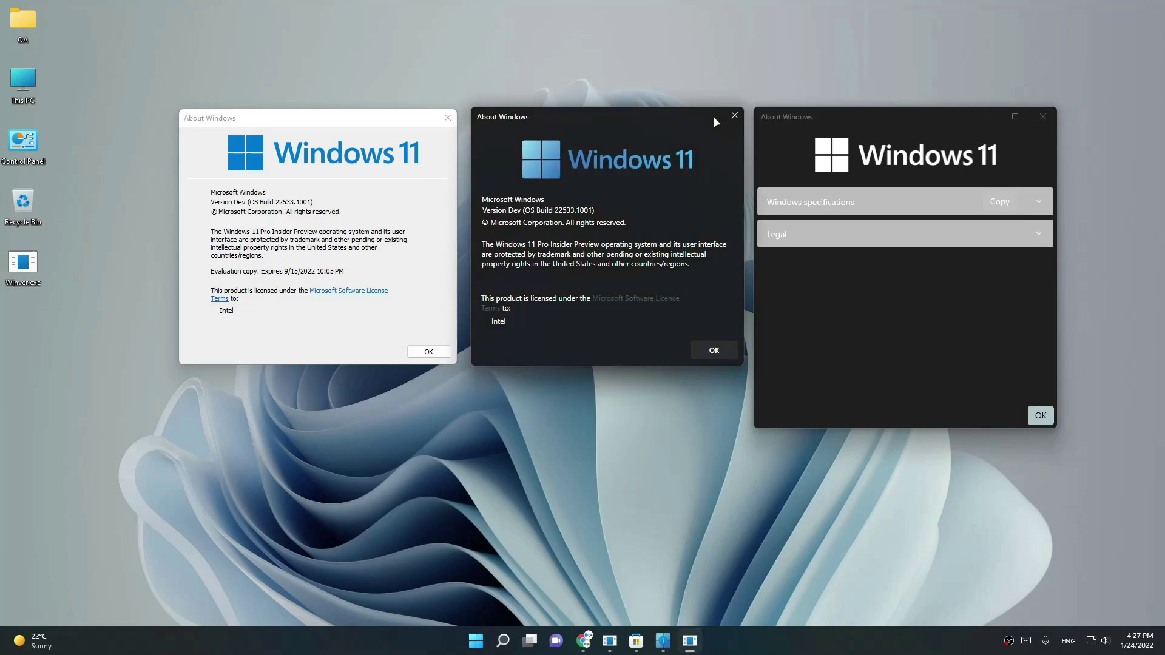